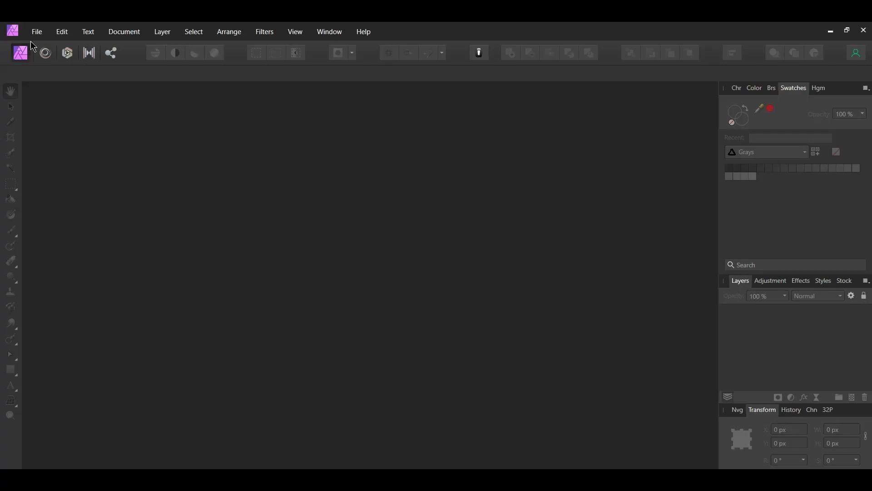
- Create a new blank document with page width and height of 2000 px
{"action": "left_click", "coordinate": [37, 31]}
{"action": "left_click", "coordinate": [47, 57]}
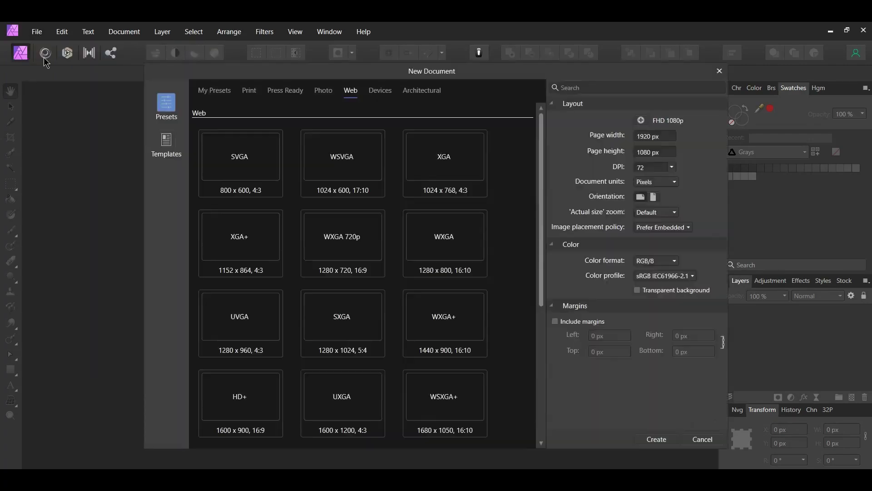
{"action": "left_click", "coordinate": [647, 140]}
{"action": "type", "text": "2000"}
{"action": "left_click", "coordinate": [645, 152]}
{"action": "key", "text": "Return"}
{"action": "left_click", "coordinate": [656, 439]}
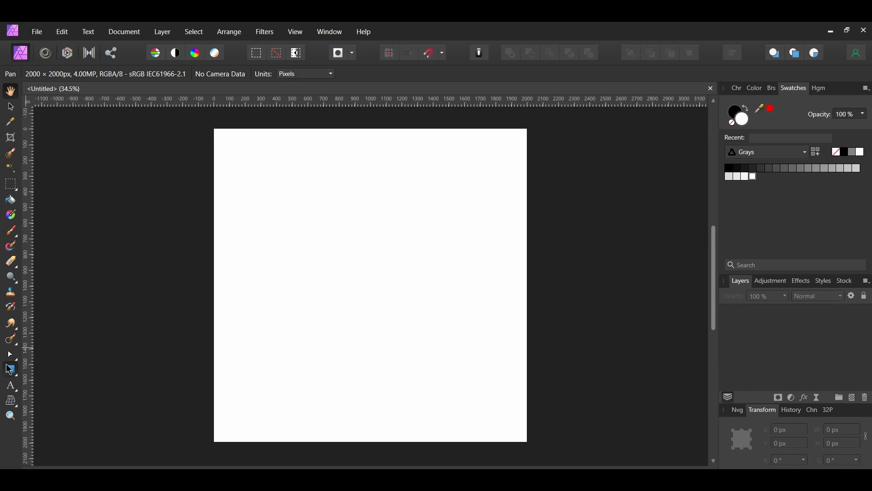
- Draw a 100 × 100 px square near the top-left, filled black with no stroke
{"action": "left_click", "coordinate": [10, 370]}
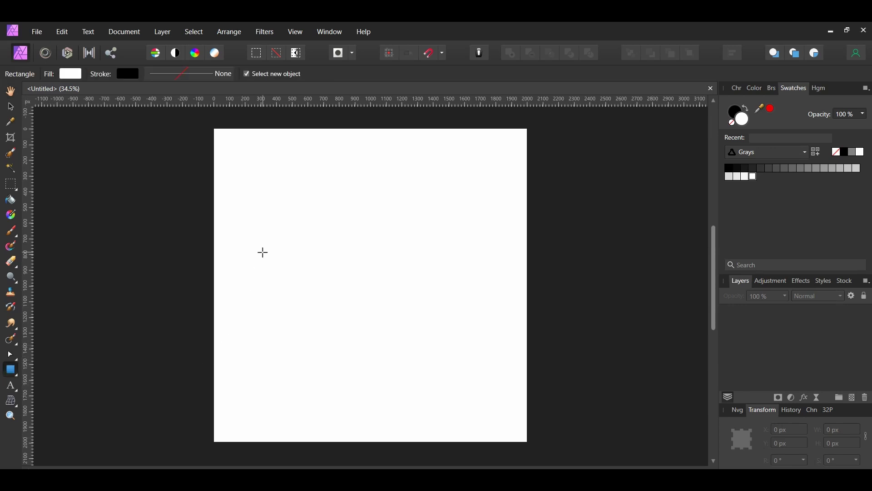
{"action": "left_click_drag", "start_coordinate": [269, 185], "coordinate": [283, 200]}
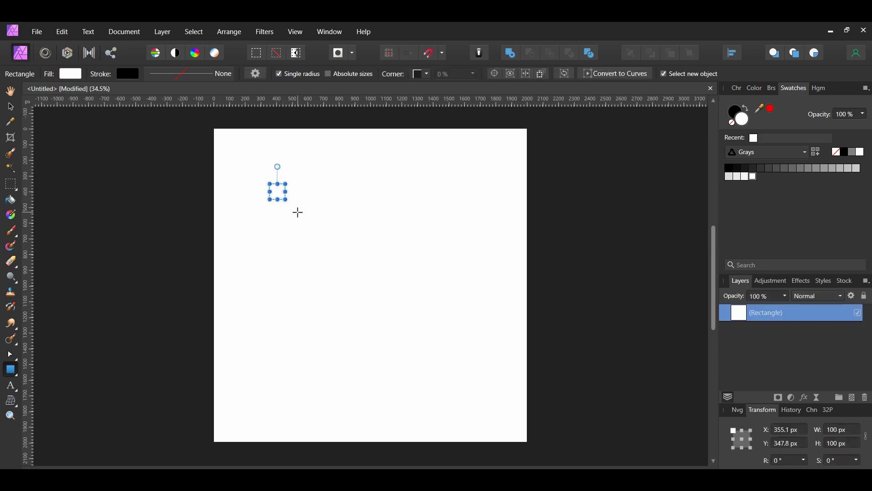
{"action": "key", "text": "shift+x"}
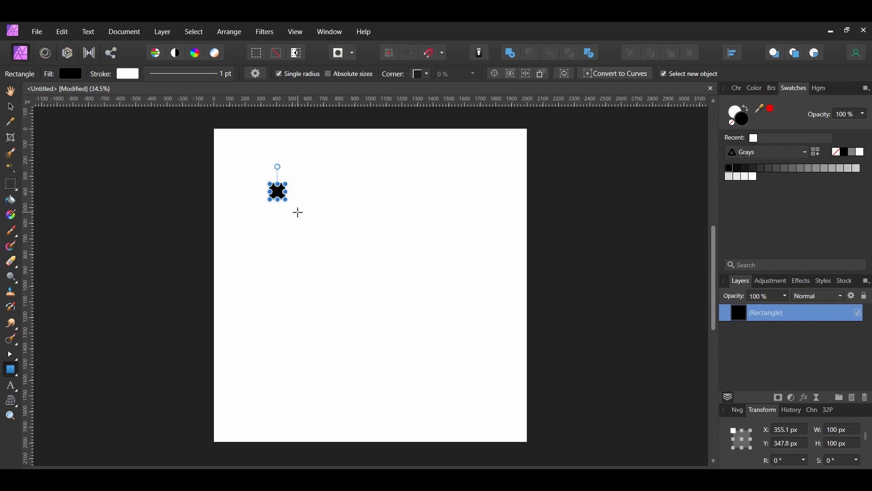
{"action": "left_click", "coordinate": [732, 122]}
- Move the square to the page's top-left, enable snapping, and duplicate it alongside
{"action": "left_click_drag", "start_coordinate": [270, 196], "coordinate": [228, 150]}
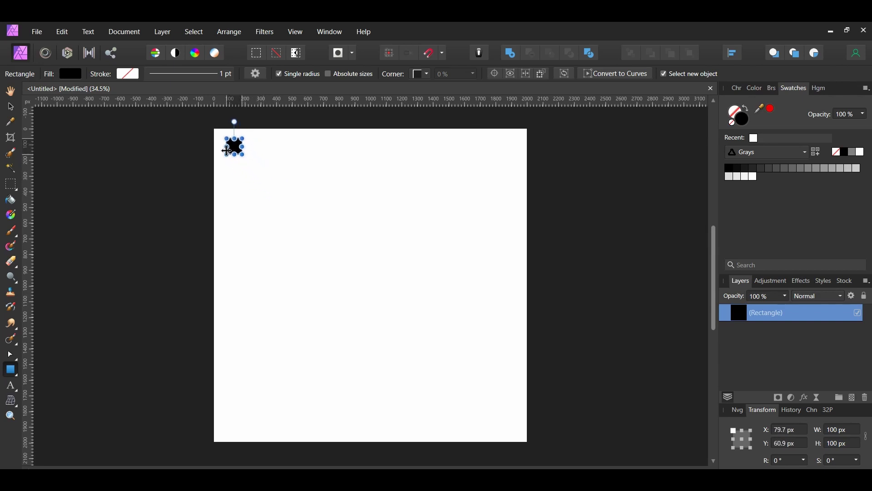
{"action": "left_click", "coordinate": [341, 273]}
{"action": "left_click", "coordinate": [429, 53]}
{"action": "left_click_drag", "start_coordinate": [233, 144], "coordinate": [249, 150]}
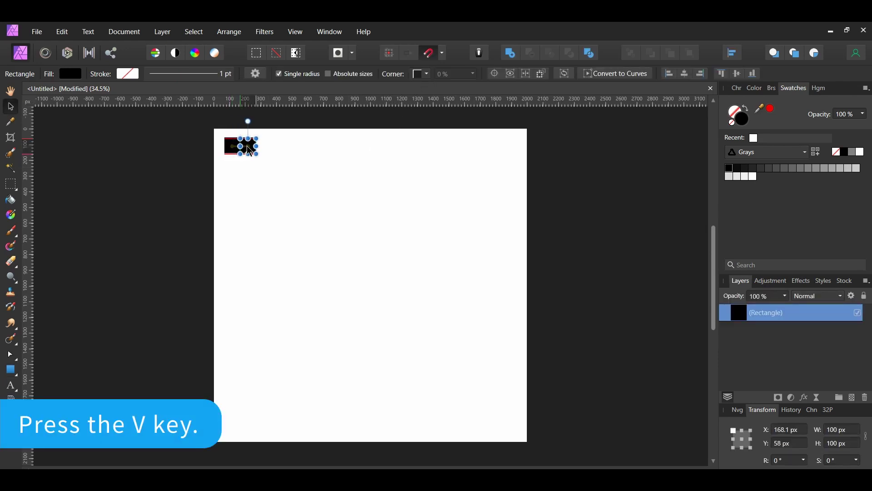
{"action": "key", "text": "ctrl+v"}
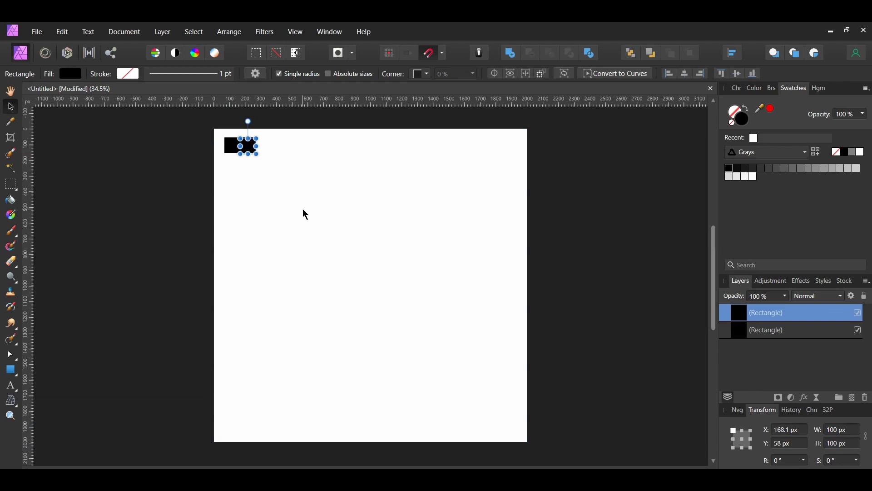
- Repeat the duplicate to extend the row to 18 squares, then select the row
{"action": "key", "text": "ctrl+j"}
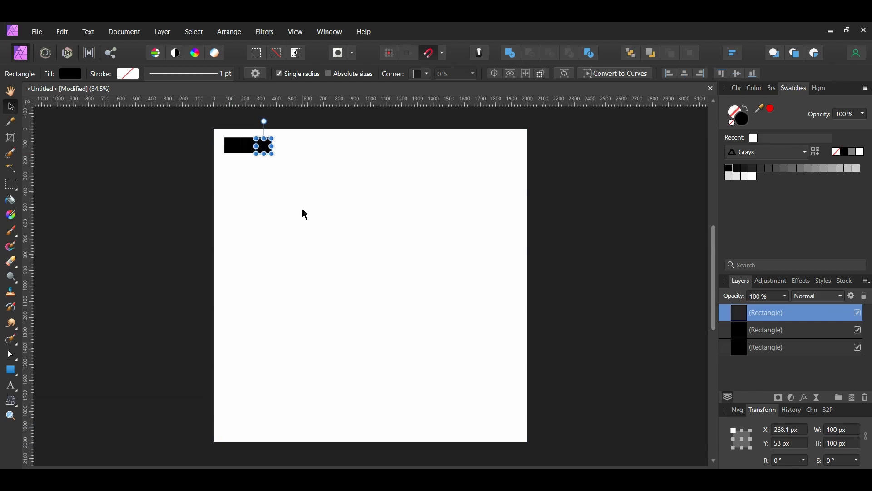
{"action": "key", "text": "ctrl+j"}
{"action": "key", "text": "ctrl+j"}
{"action": "key", "text": "ctrl+j"}
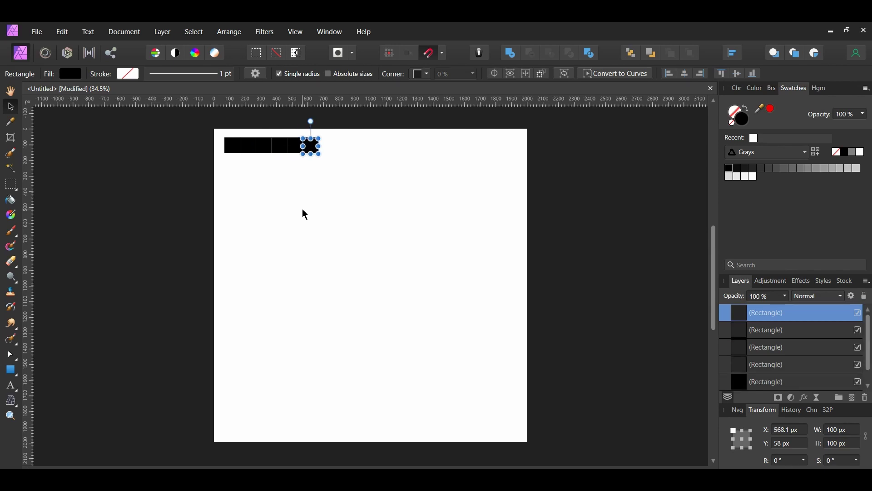
{"action": "key", "text": "ctrl+j"}
{"action": "key", "text": "ctrl+j"}
{"action": "key", "text": "ctrl+j"}
{"action": "key", "text": "ctrl+j"}
{"action": "key", "text": "ctrl+j"}
{"action": "key", "text": "ctrl+j"}
{"action": "key", "text": "ctrl+j"}
{"action": "key", "text": "ctrl+j"}
{"action": "key", "text": "ctrl+j"}
{"action": "key", "text": "ctrl+j"}
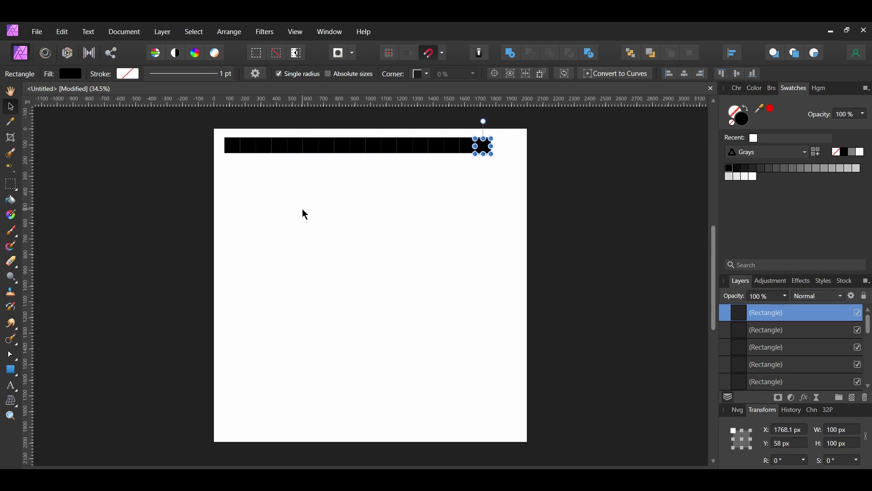
{"action": "key", "text": "ctrl+j"}
{"action": "left_click_drag", "start_coordinate": [176, 133], "coordinate": [515, 163]}
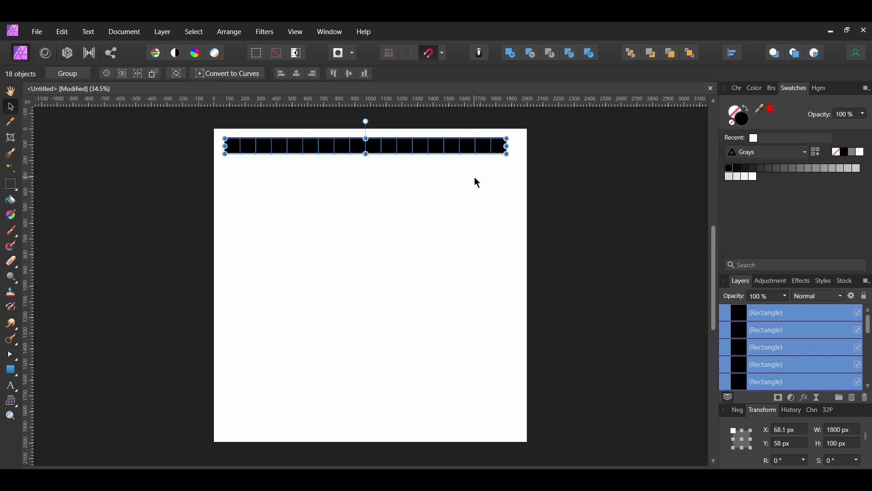
- Copy the row 100 px down and repeat until 18 rows fill the page
{"action": "left_click_drag", "start_coordinate": [254, 144], "coordinate": [253, 159]}
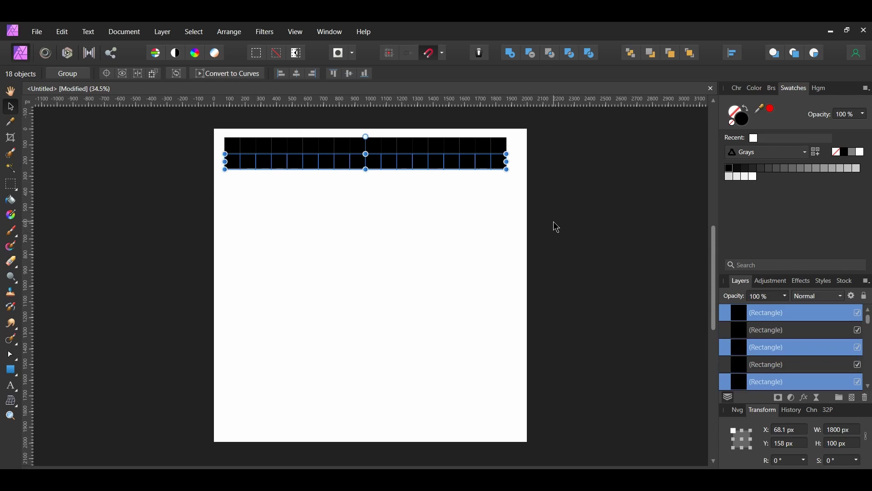
{"action": "key", "text": "ctrl+j"}
{"action": "key", "text": "ctrl+j"}
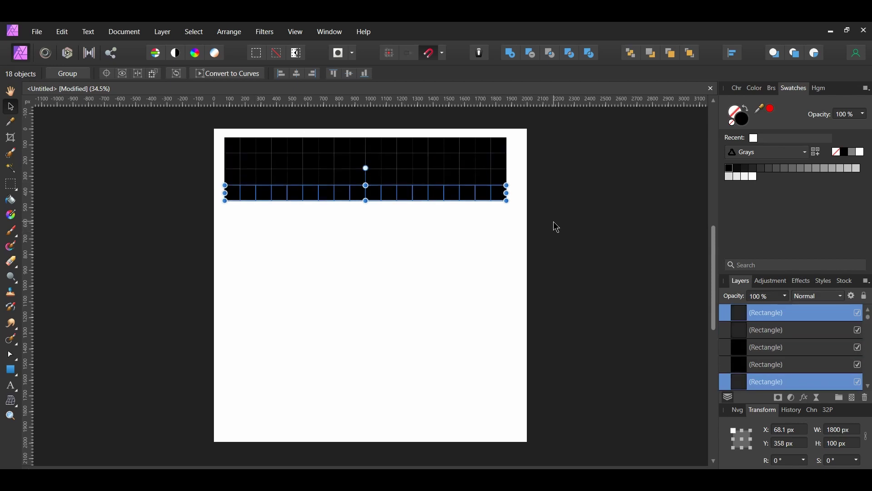
{"action": "key", "text": "ctrl+j"}
{"action": "key", "text": "ctrl+j"}
{"action": "key", "text": "ctrl+j"}
{"action": "key", "text": "ctrl+j"}
{"action": "key", "text": "ctrl+j"}
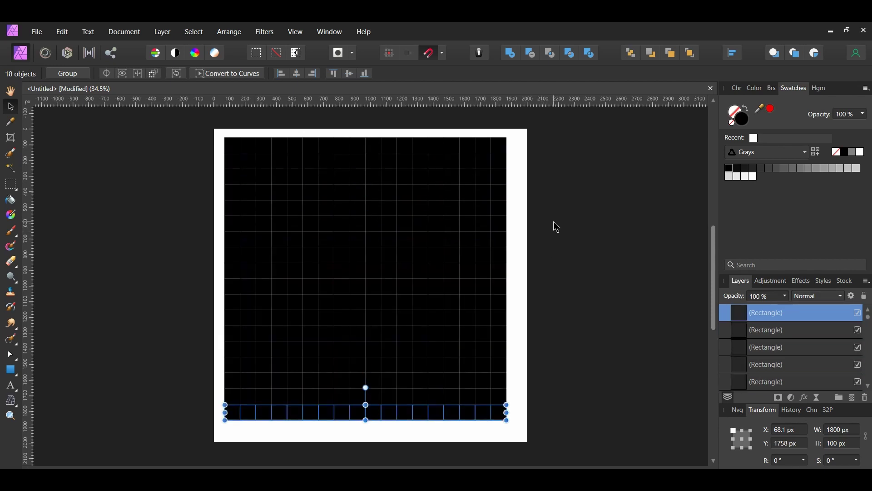
- Select all squares, centre the 1800 × 1800 px grid on the page, and deselect
{"action": "left_click", "coordinate": [195, 132]}
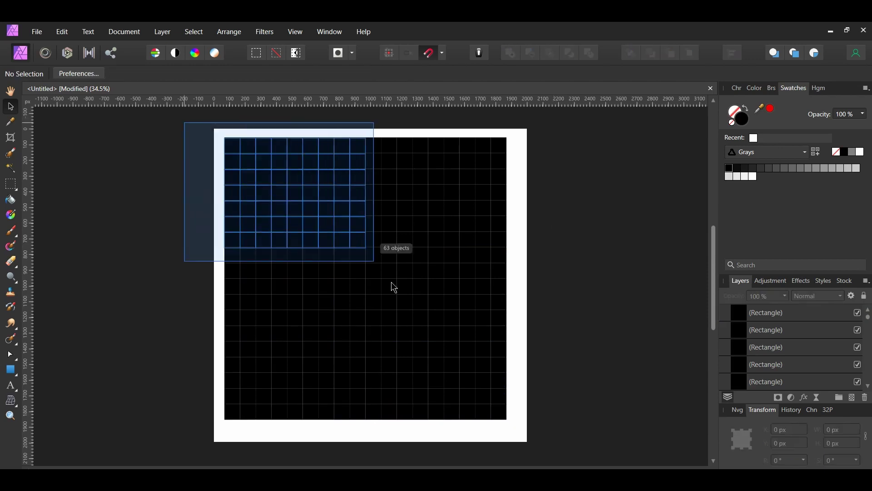
{"action": "left_click_drag", "start_coordinate": [188, 122], "coordinate": [515, 434]}
{"action": "left_click_drag", "start_coordinate": [361, 296], "coordinate": [366, 303]}
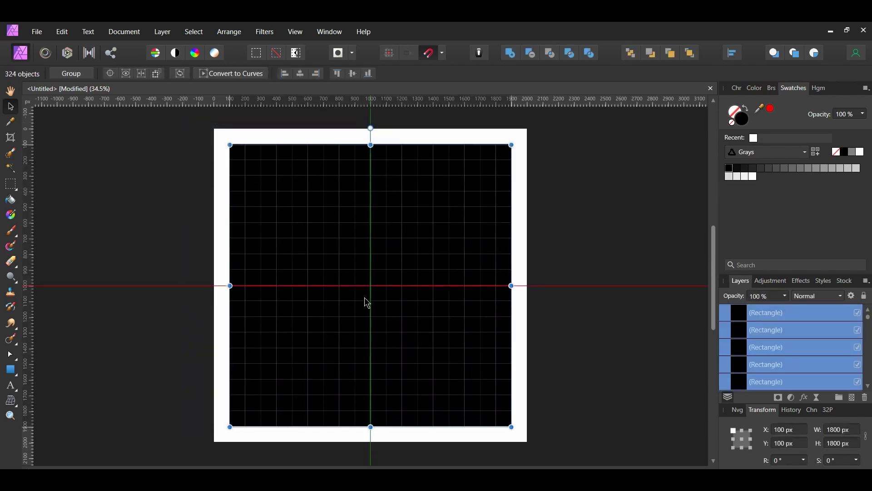
{"action": "left_click", "coordinate": [571, 351]}
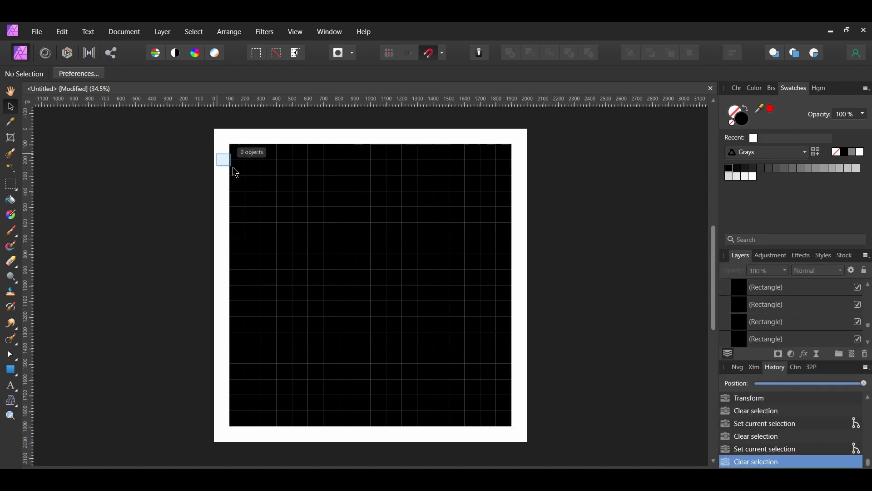
- Delete two blocks of squares for the left-edge entrance and its downward turn
{"action": "left_click_drag", "start_coordinate": [218, 154], "coordinate": [311, 193]}
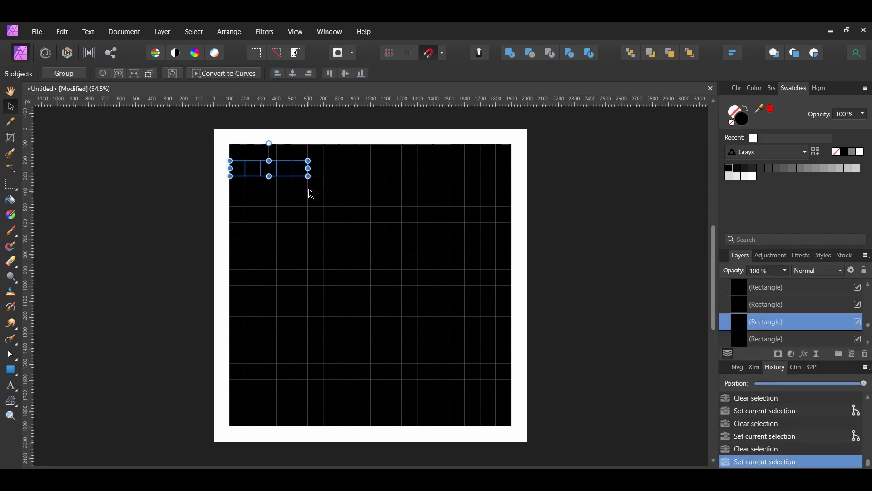
{"action": "key", "text": "Delete"}
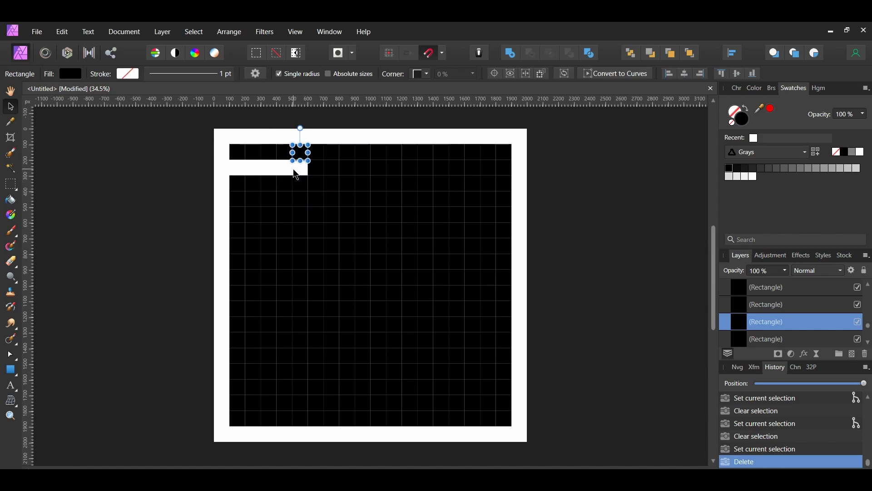
{"action": "mouse_move", "coordinate": [292, 167]}
{"action": "left_mouse_down"}
{"action": "mouse_move", "coordinate": [312, 244]}
{"action": "mouse_move", "coordinate": [468, 253]}
{"action": "mouse_move", "coordinate": [470, 310]}
{"action": "left_mouse_up"}
{"action": "key", "text": "Delete"}
{"action": "key", "text": "Delete"}
{"action": "key", "text": "Delete"}
{"action": "key", "text": "Delete"}
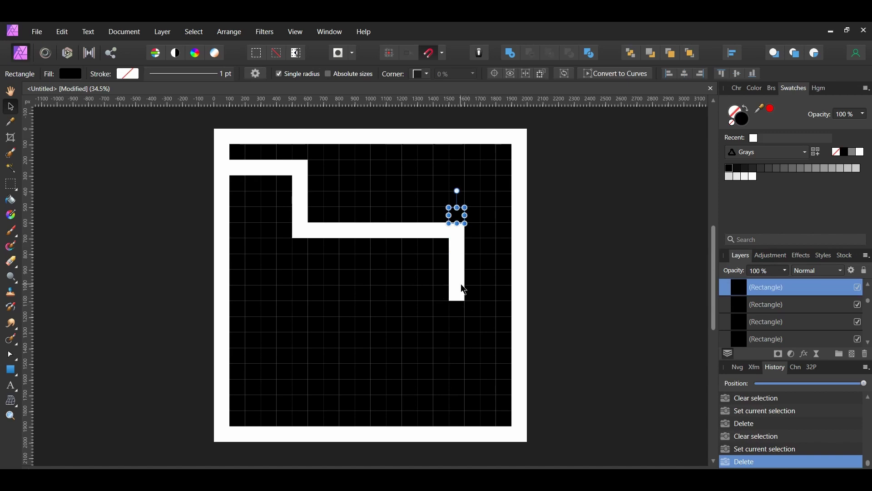
- Delete the right-hand column of squares to extend the corridor downward
{"action": "mouse_move", "coordinate": [461, 288]}
{"action": "left_mouse_down"}
{"action": "mouse_move", "coordinate": [486, 306]}
{"action": "mouse_move", "coordinate": [500, 405]}
{"action": "left_mouse_up"}
{"action": "key", "text": "Delete"}
{"action": "key", "text": "Delete"}
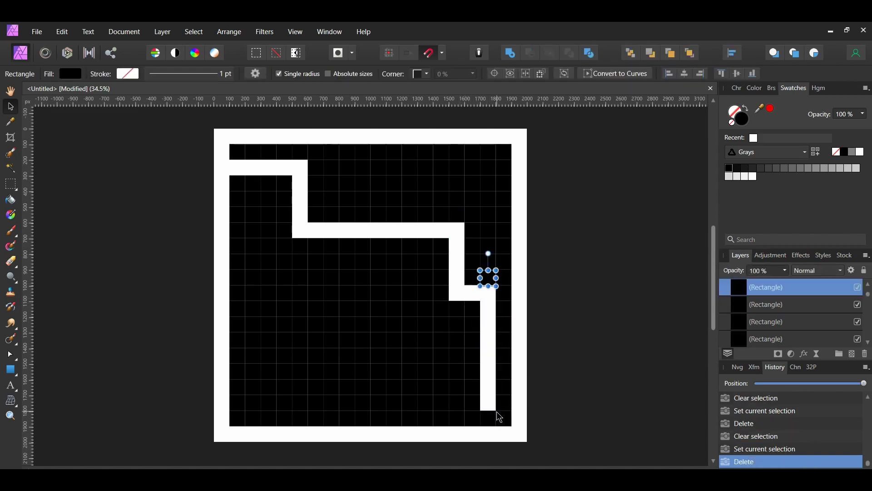
{"action": "left_click", "coordinate": [490, 397]}
{"action": "key", "text": "Delete"}
{"action": "left_click", "coordinate": [219, 259]}
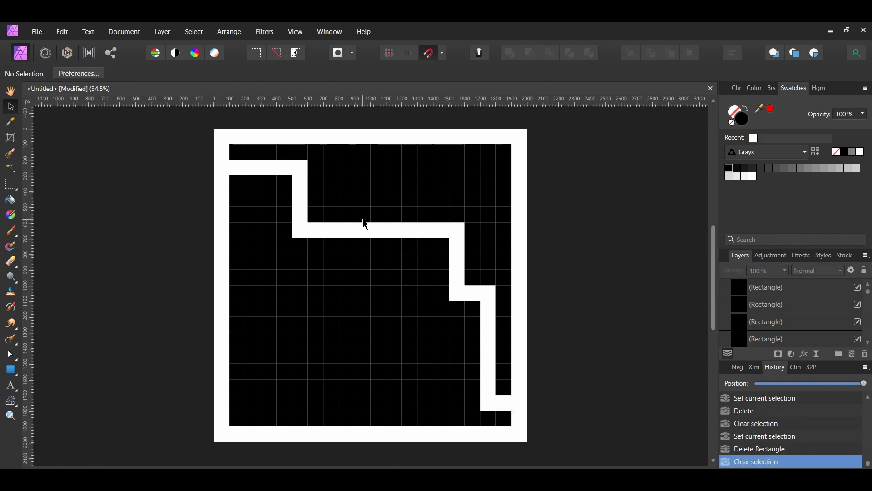
{"action": "left_click_drag", "start_coordinate": [354, 239], "coordinate": [347, 251]}
- Delete two groups of cells to carve side branches off the top corridor
{"action": "left_click", "coordinate": [332, 168]}
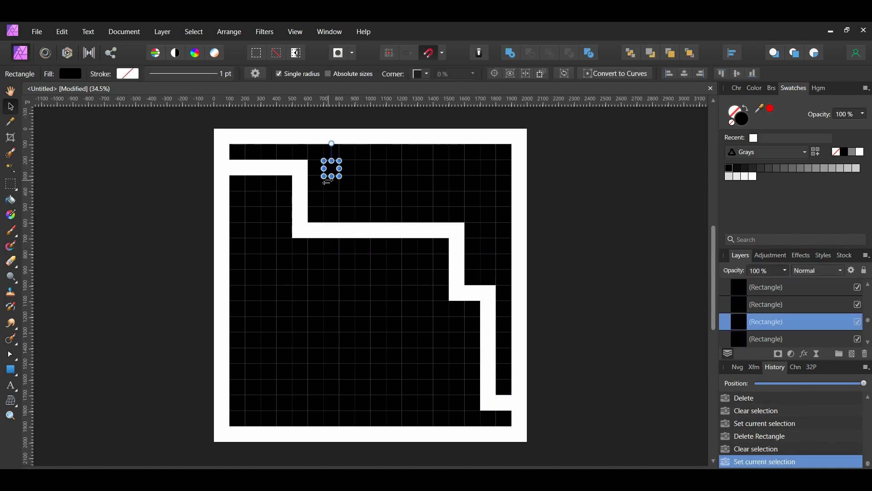
{"action": "left_click", "coordinate": [331, 198], "text": "shift"}
{"action": "left_click", "coordinate": [354, 185], "text": "shift"}
{"action": "left_click", "coordinate": [368, 207], "text": "shift"}
{"action": "key", "text": "Delete"}
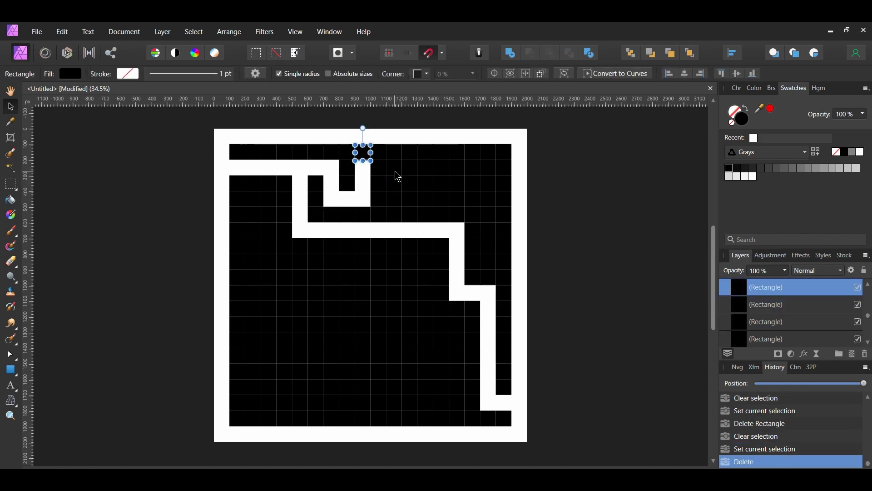
{"action": "left_click", "coordinate": [394, 172]}
{"action": "left_click", "coordinate": [395, 205], "text": "shift"}
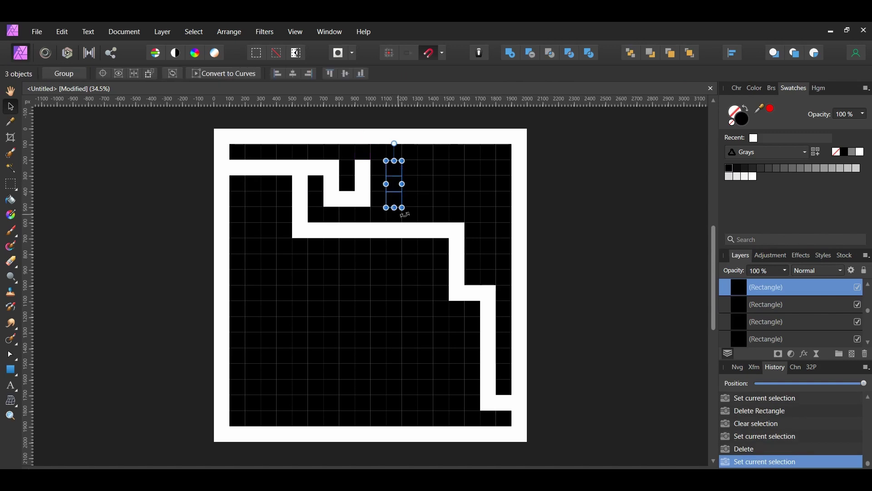
{"action": "left_click", "coordinate": [416, 184], "text": "shift"}
{"action": "left_click", "coordinate": [436, 218], "text": "shift"}
{"action": "key", "text": "Delete"}
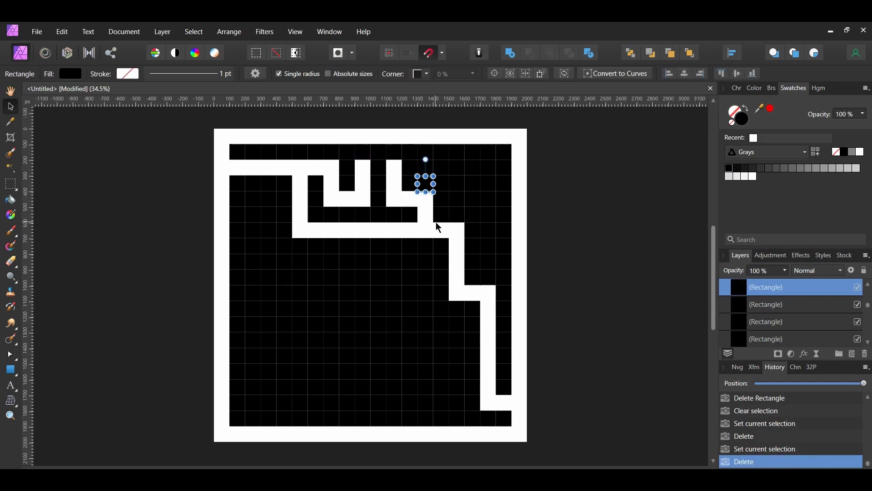
- Delete the cells along the right edge and the top-right corner
{"action": "left_click", "coordinate": [488, 199]}
{"action": "left_click", "coordinate": [488, 214], "text": "shift"}
{"action": "left_click", "coordinate": [488, 181], "text": "shift"}
{"action": "left_click", "coordinate": [488, 166], "text": "shift"}
{"action": "left_click", "coordinate": [455, 166], "text": "shift"}
{"action": "left_click", "coordinate": [461, 202], "text": "shift"}
{"action": "key", "text": "Delete"}
{"action": "left_click", "coordinate": [489, 152]}
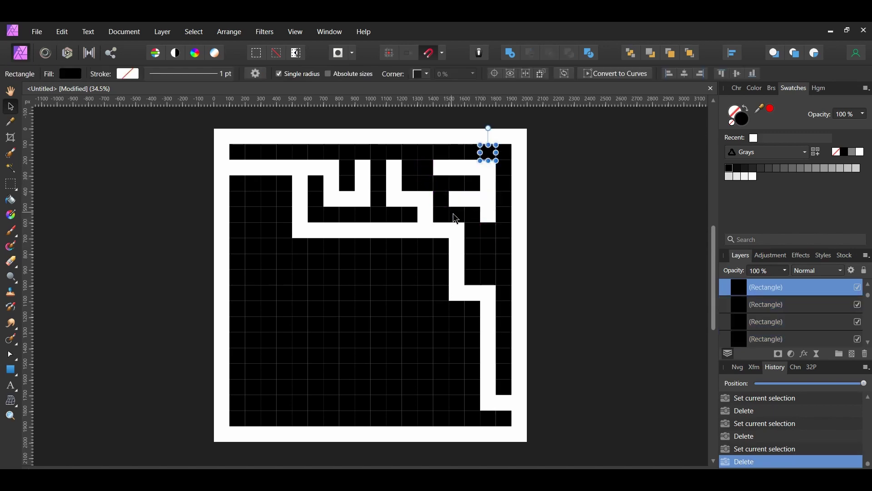
{"action": "key", "text": "Delete"}
- Select five cells in the lower-left column
{"action": "left_click", "coordinate": [253, 411]}
{"action": "left_click", "coordinate": [253, 392], "text": "shift"}
{"action": "left_click", "coordinate": [253, 373], "text": "shift"}
{"action": "left_click", "coordinate": [253, 354], "text": "shift"}
{"action": "left_click", "coordinate": [253, 337], "text": "shift"}
- Extend the lower-left selection into an L shape and delete it
{"action": "left_click", "coordinate": [269, 325], "text": "shift"}
{"action": "left_click", "coordinate": [300, 325], "text": "shift"}
{"action": "left_click", "coordinate": [300, 308], "text": "shift"}
{"action": "left_click", "coordinate": [299, 293], "text": "shift"}
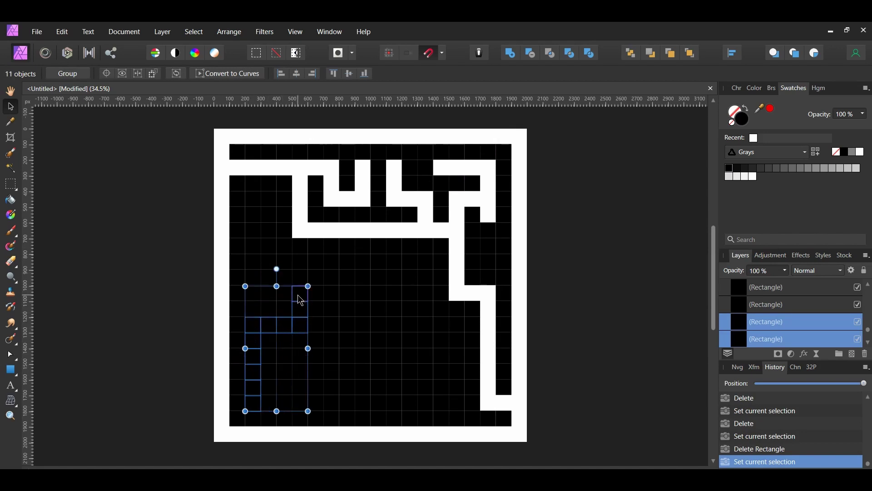
{"action": "key", "text": "Delete"}
- Delete a group of bottom-left cells to open a corridor
{"action": "left_click", "coordinate": [300, 277]}
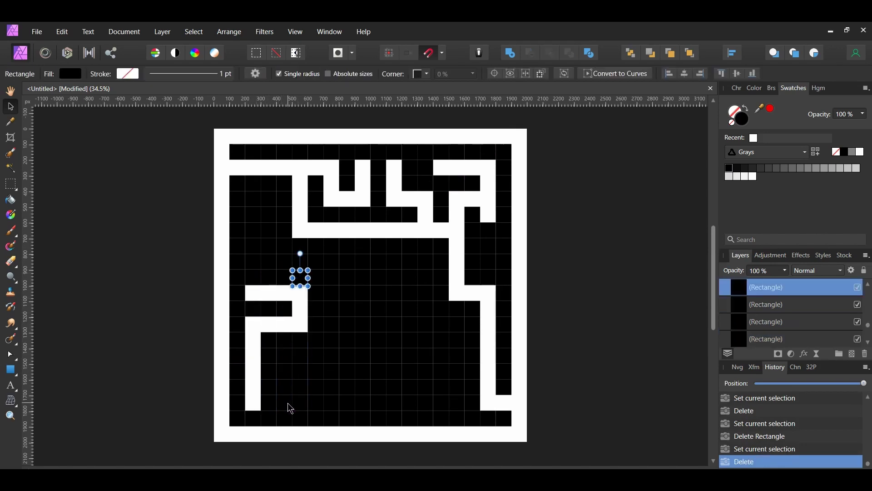
{"action": "left_click", "coordinate": [288, 408]}
{"action": "left_click", "coordinate": [321, 407], "text": "shift"}
{"action": "left_click", "coordinate": [361, 407], "text": "shift"}
{"action": "left_click", "coordinate": [362, 384], "text": "shift"}
{"action": "left_click", "coordinate": [362, 357], "text": "shift"}
{"action": "left_click", "coordinate": [330, 357], "text": "shift"}
{"action": "left_click", "coordinate": [315, 372], "text": "shift"}
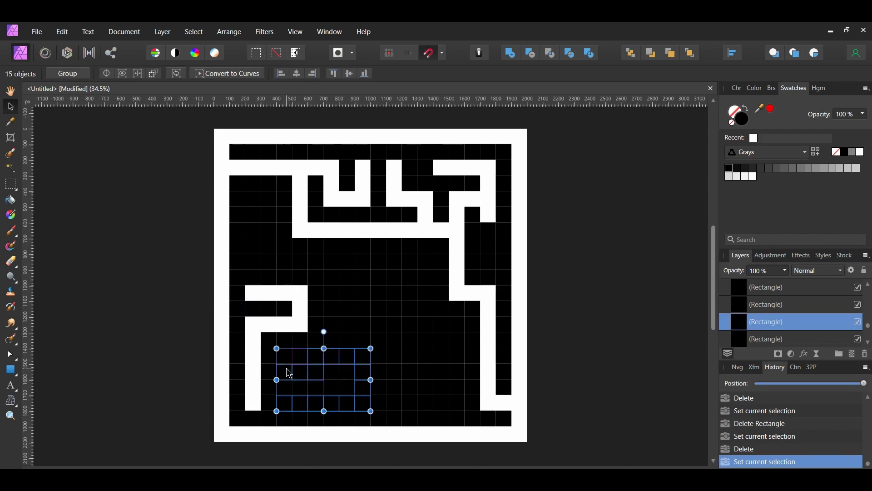
{"action": "left_click", "coordinate": [288, 372], "text": "shift"}
{"action": "key", "text": "Delete"}
- Delete rows of left and upper-left cells to open corridors
{"action": "left_click", "coordinate": [363, 341]}
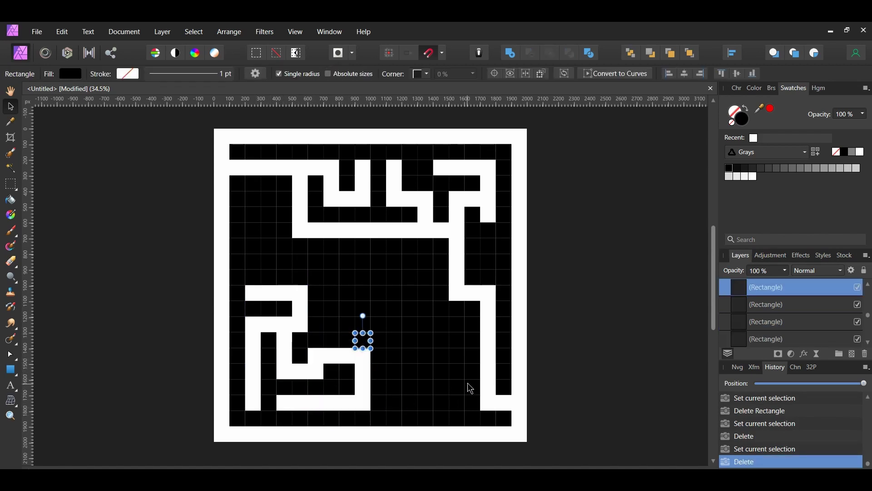
{"action": "left_click", "coordinate": [259, 267]}
{"action": "left_click", "coordinate": [321, 269], "text": "shift"}
{"action": "left_click", "coordinate": [289, 268], "text": "shift"}
{"action": "left_click", "coordinate": [252, 245], "text": "shift"}
{"action": "left_click", "coordinate": [284, 251], "text": "shift"}
{"action": "left_click", "coordinate": [315, 247], "text": "shift"}
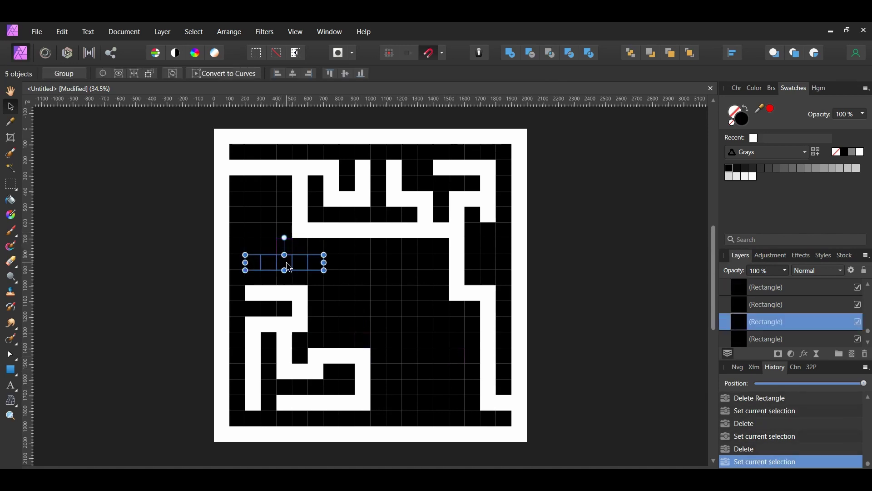
{"action": "left_click", "coordinate": [255, 243], "text": "shift"}
{"action": "left_click", "coordinate": [269, 197], "text": "shift"}
{"action": "left_click", "coordinate": [287, 178], "text": "shift"}
{"action": "key", "text": "Delete"}
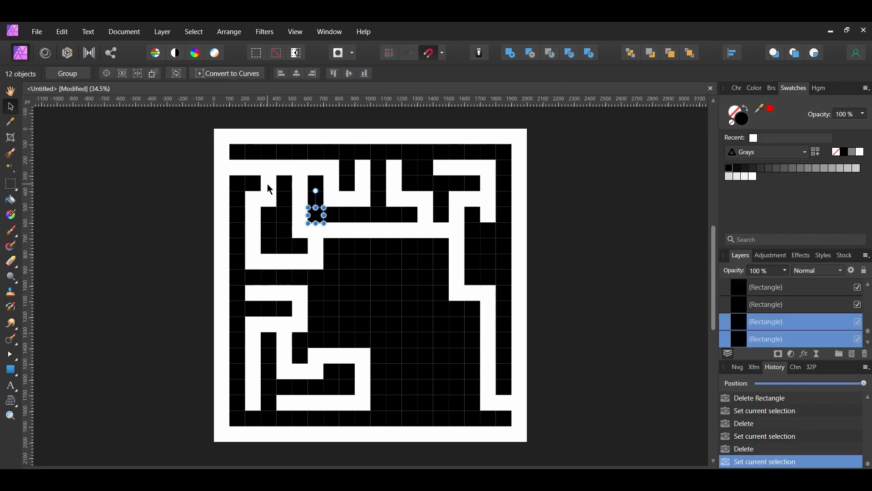
- Delete a bottom column of cells and its run to the right
{"action": "left_click", "coordinate": [315, 215]}
{"action": "left_click", "coordinate": [409, 405]}
{"action": "left_click", "coordinate": [410, 385], "text": "shift"}
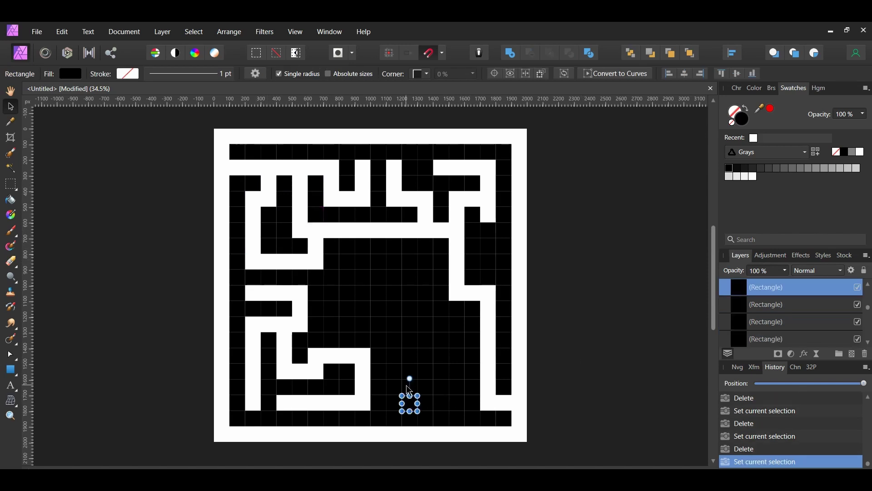
{"action": "left_click", "coordinate": [409, 369], "text": "shift"}
{"action": "left_click", "coordinate": [408, 351], "text": "shift"}
{"action": "left_click", "coordinate": [426, 396], "text": "shift"}
{"action": "left_click", "coordinate": [439, 405], "text": "shift"}
{"action": "left_click", "coordinate": [472, 405], "text": "shift"}
{"action": "key", "text": "Delete"}
- Delete a vertical run of centre cells bending up and left
{"action": "left_click", "coordinate": [567, 350]}
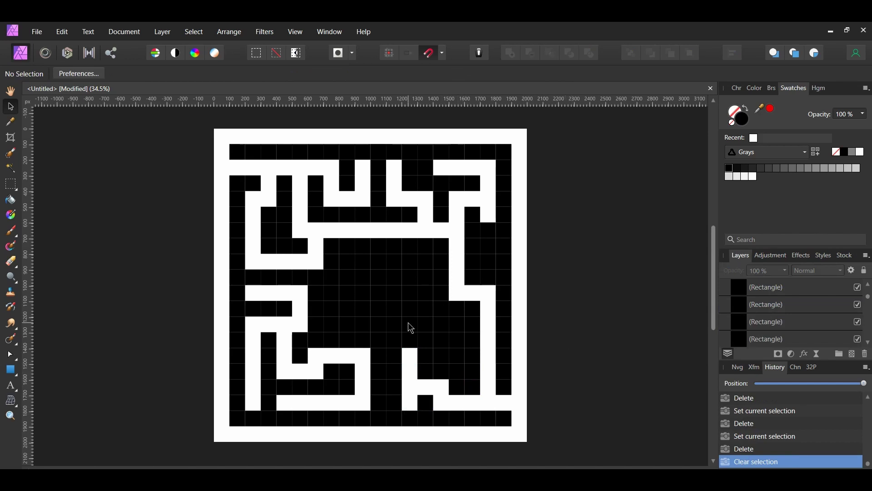
{"action": "left_click", "coordinate": [409, 321]}
{"action": "left_click", "coordinate": [409, 301], "text": "shift"}
{"action": "left_click", "coordinate": [409, 283], "text": "shift"}
{"action": "left_click", "coordinate": [409, 266], "text": "shift"}
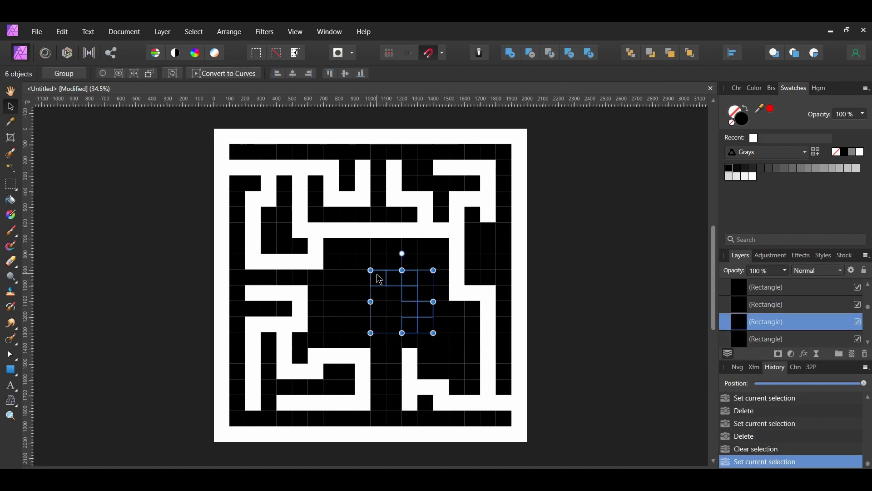
{"action": "left_click", "coordinate": [378, 266], "text": "shift"}
{"action": "key", "text": "Delete"}
- Delete several cells on the right side of the maze
{"action": "left_click", "coordinate": [409, 262]}
{"action": "key", "text": "Delete"}
{"action": "left_click", "coordinate": [549, 351]}
{"action": "left_click", "coordinate": [488, 255]}
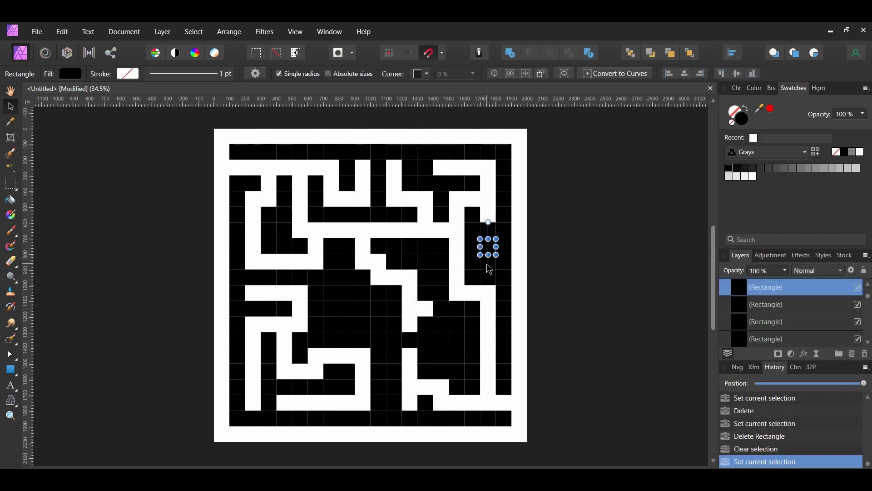
{"action": "left_click", "coordinate": [488, 235], "text": "shift"}
{"action": "key", "text": "Delete"}
{"action": "left_click", "coordinate": [558, 337]}
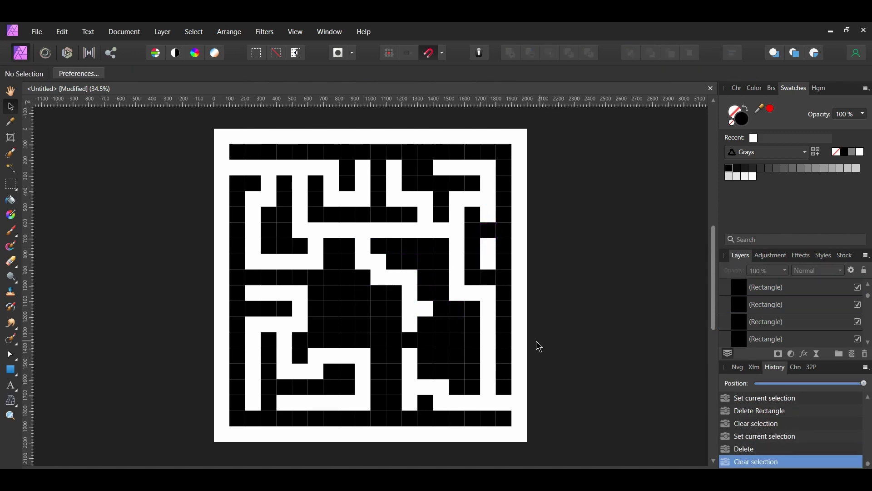
- Clear the last centre and bottom cells, then select all 191 remaining squares
{"action": "left_click", "coordinate": [333, 312]}
{"action": "left_click", "coordinate": [379, 315], "text": "shift"}
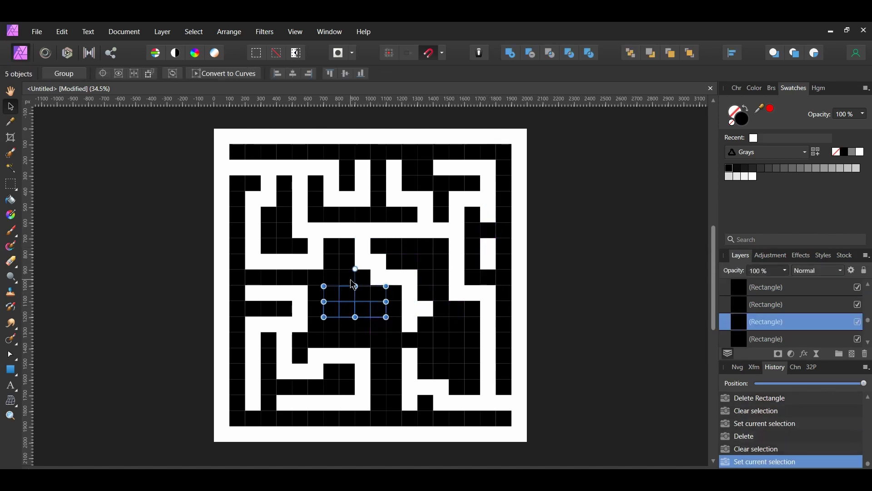
{"action": "left_click", "coordinate": [355, 287], "text": "shift"}
{"action": "key", "text": "Delete"}
{"action": "left_click", "coordinate": [559, 361]}
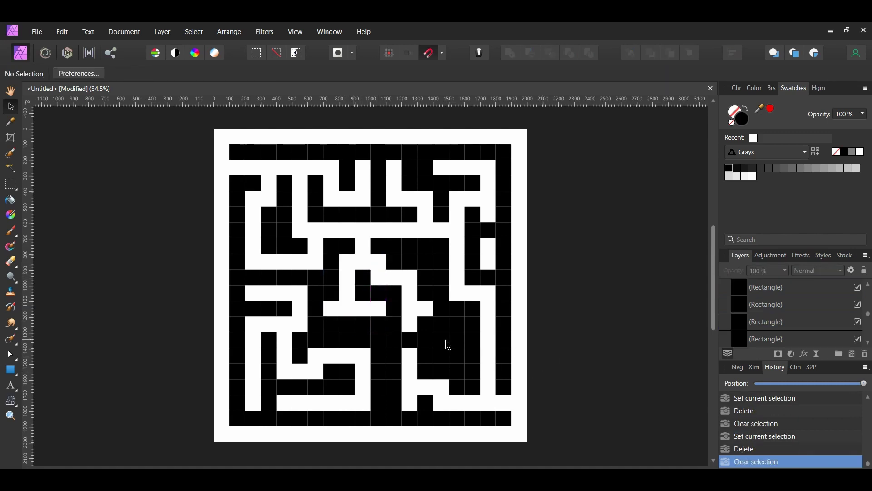
{"action": "left_click", "coordinate": [447, 344]}
{"action": "key", "text": "Delete"}
{"action": "left_click", "coordinate": [564, 381]}
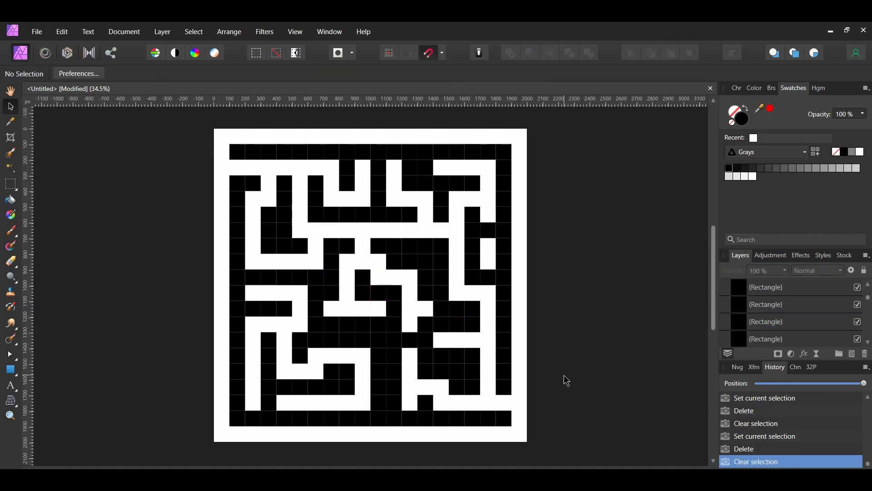
{"action": "left_click", "coordinate": [382, 388]}
{"action": "key", "text": "Delete"}
{"action": "left_click", "coordinate": [579, 395]}
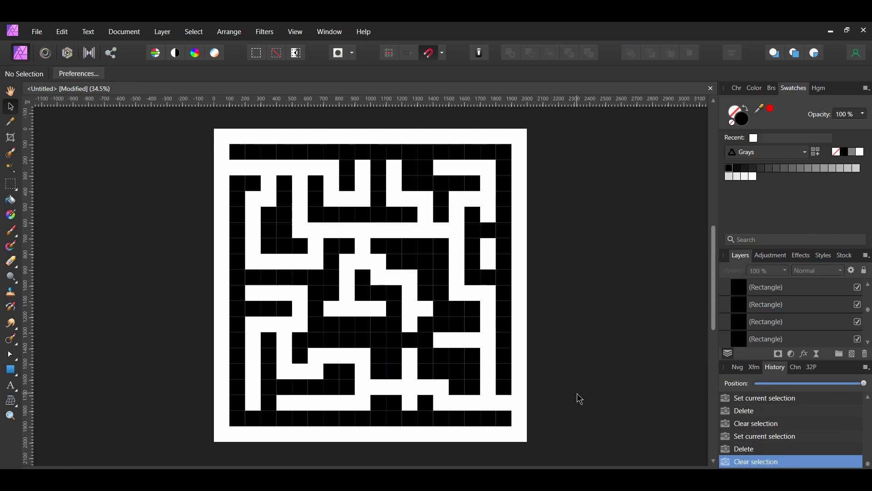
{"action": "left_click_drag", "start_coordinate": [182, 137], "coordinate": [583, 442]}
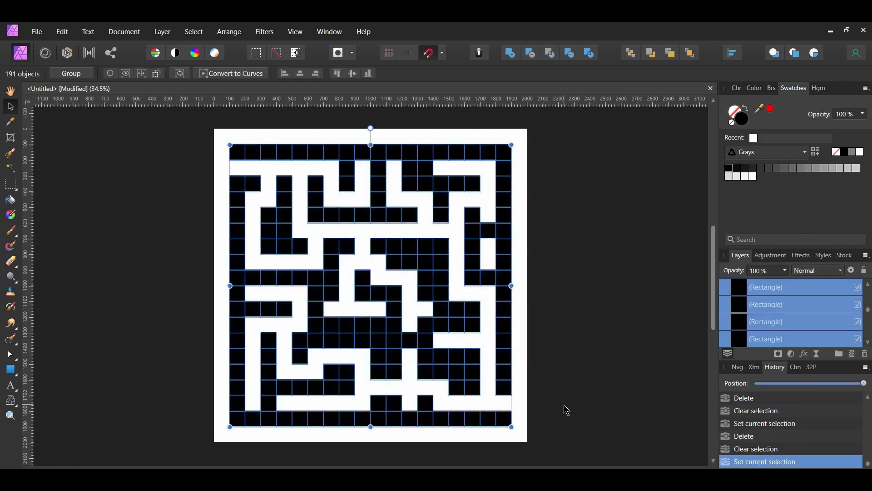
- Combine the 191 selected squares into one shape with the Add boolean operation
{"action": "left_click", "coordinate": [509, 54]}
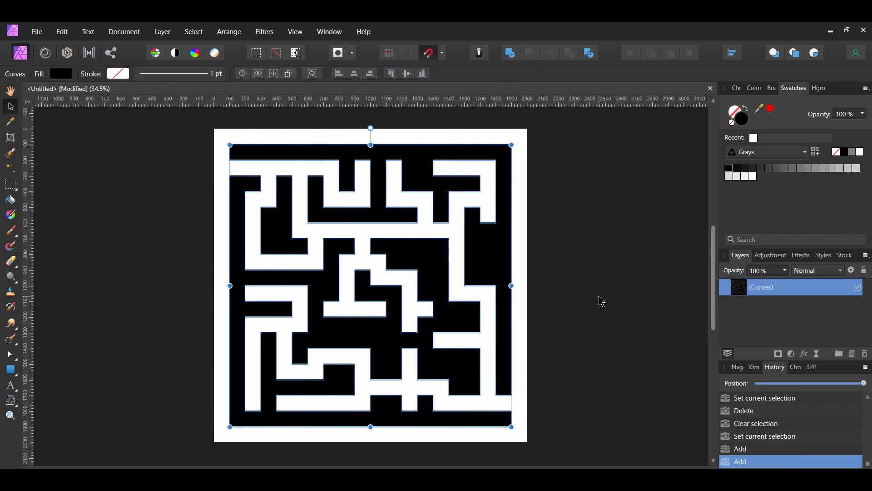
- Set the maze fill to hex 09E356 in the Color Chooser
{"action": "double_click", "coordinate": [741, 119]}
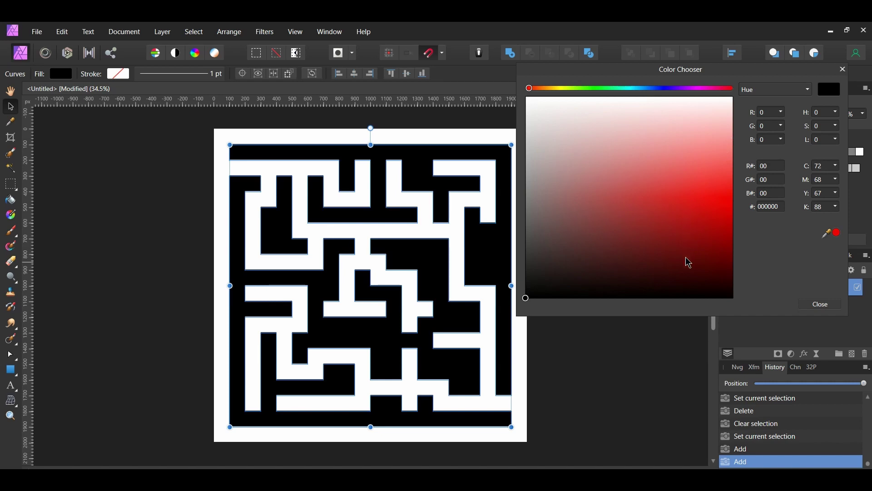
{"action": "double_click", "coordinate": [767, 206]}
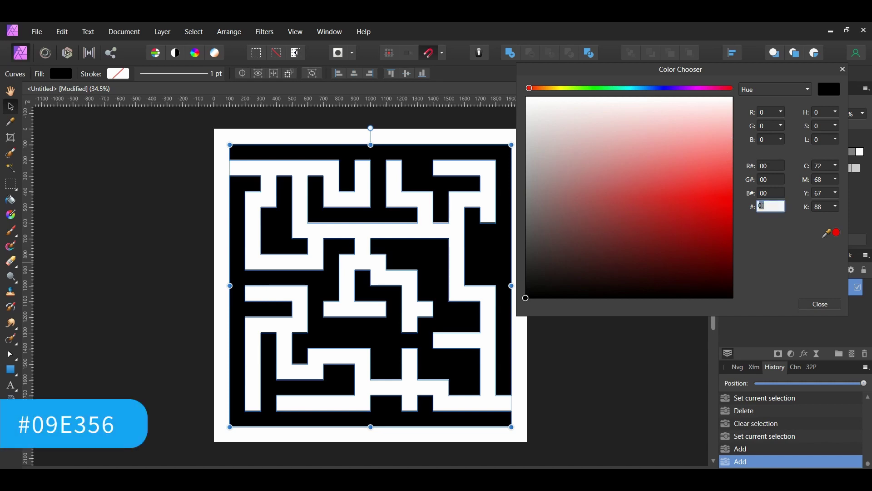
{"action": "type", "text": "09E356"}
{"action": "key", "text": "Return"}
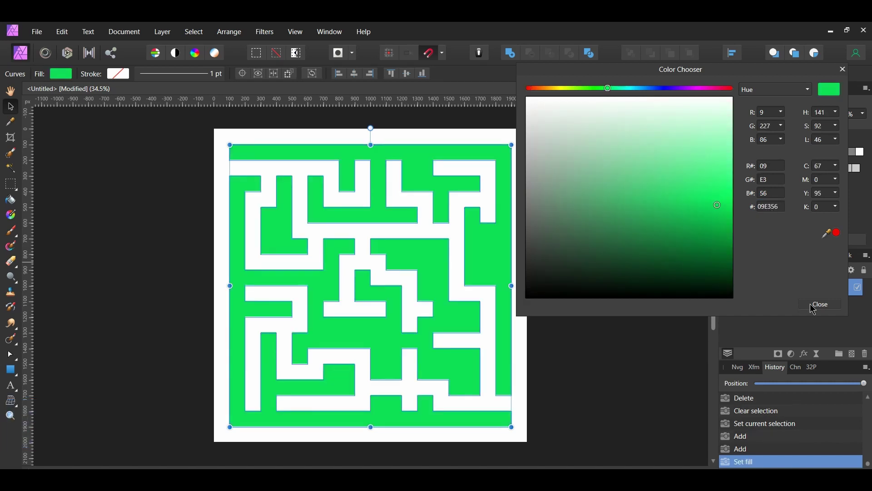
{"action": "left_click", "coordinate": [820, 304]}
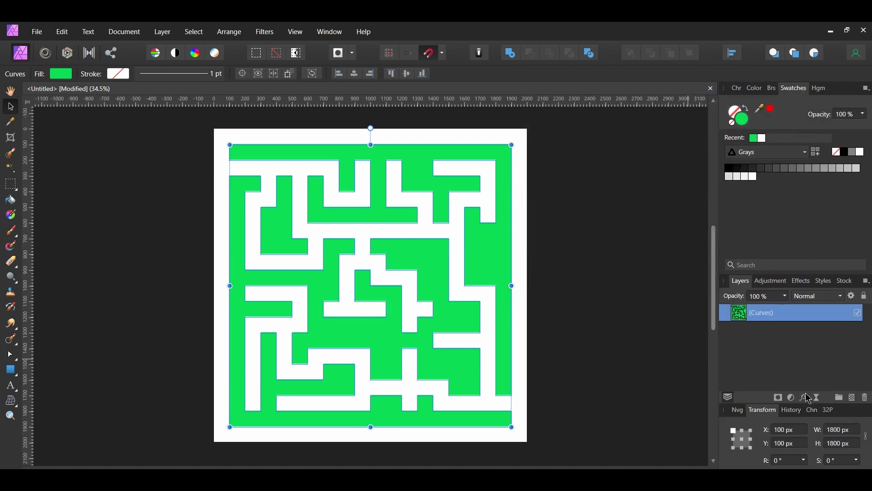
- Enable an Inner Bevel/Emboss layer effect on the maze
{"action": "left_click", "coordinate": [804, 398]}
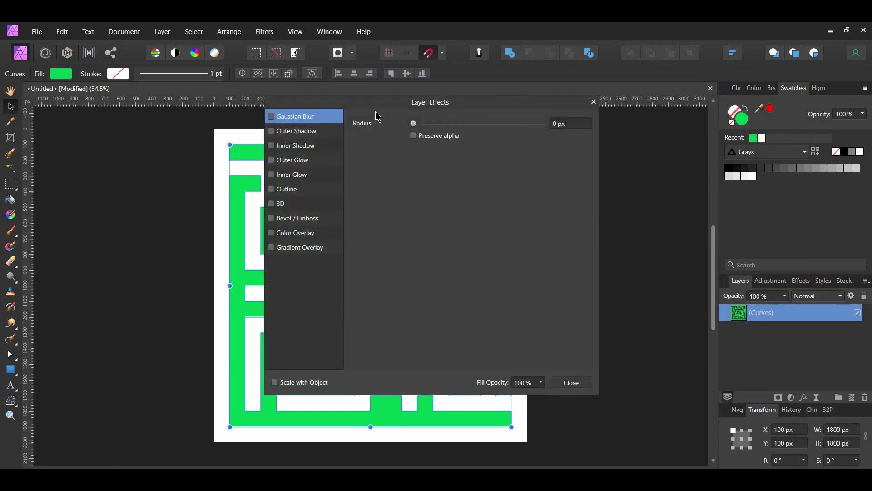
{"action": "left_click_drag", "start_coordinate": [368, 103], "coordinate": [621, 105]}
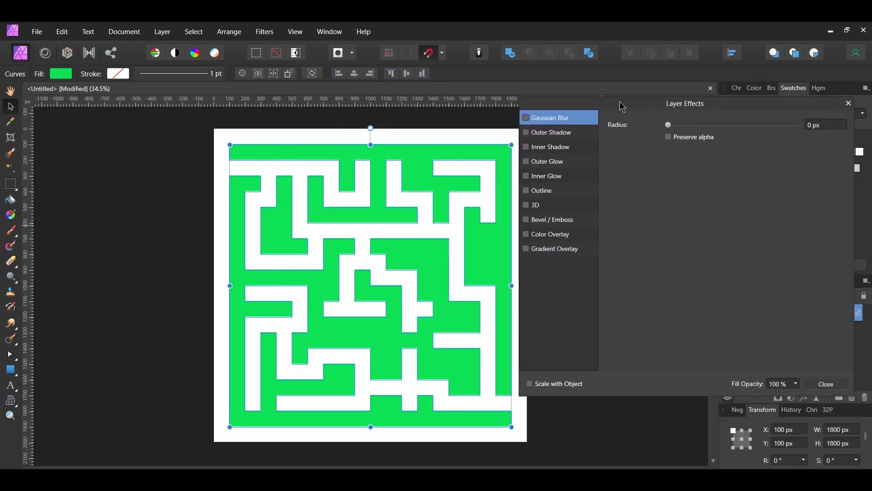
{"action": "left_click", "coordinate": [526, 220]}
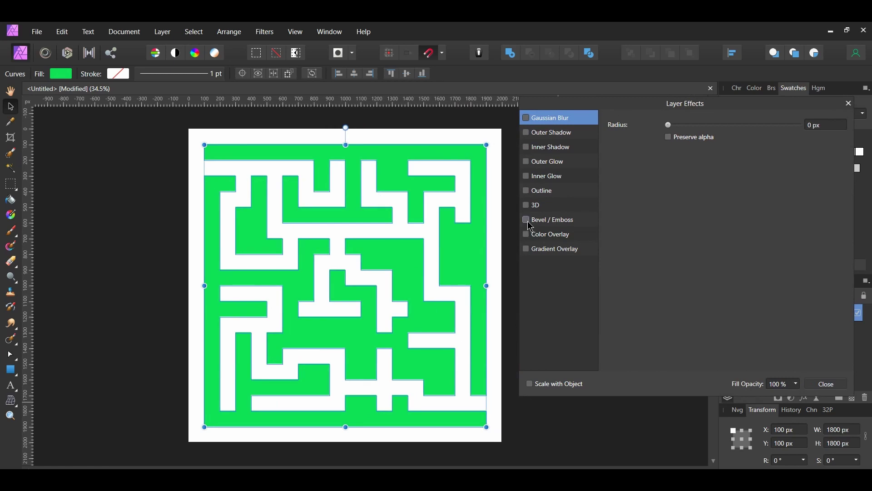
{"action": "left_click", "coordinate": [554, 220]}
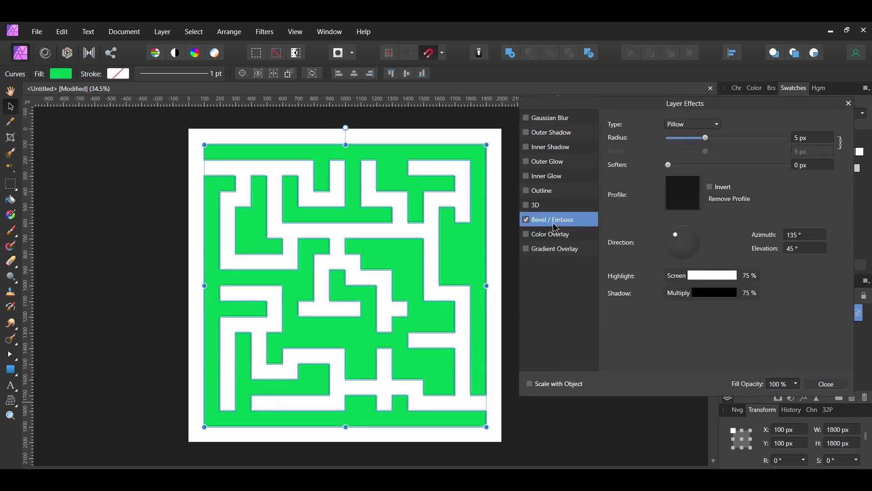
{"action": "left_click", "coordinate": [683, 125]}
{"action": "left_click", "coordinate": [680, 139]}
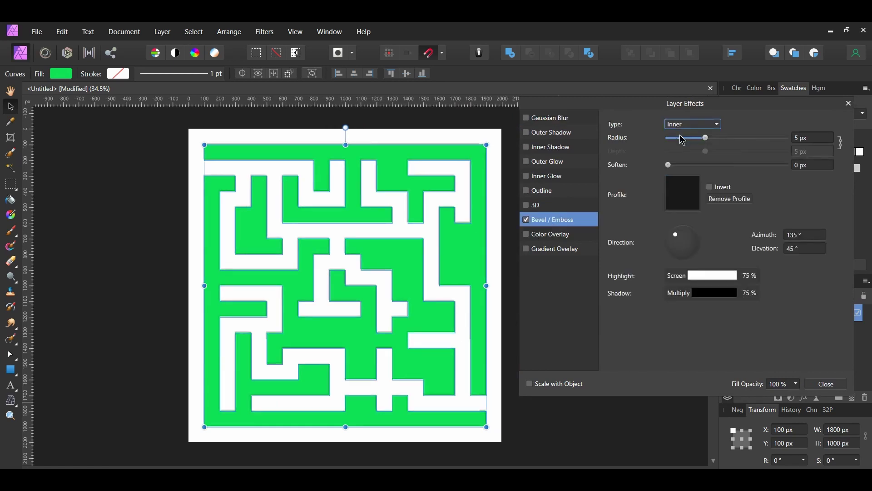
- Set the bevel to 10 px radius, -107° azimuth and 70° elevation
{"action": "left_click", "coordinate": [812, 138]}
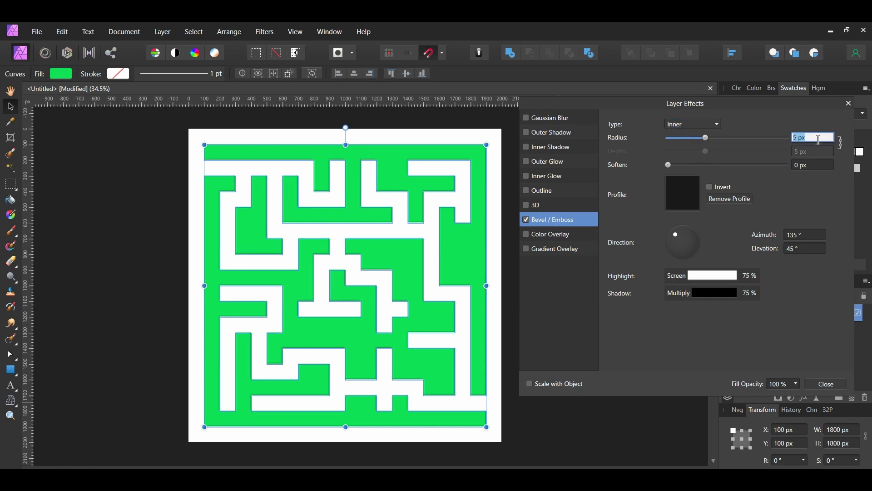
{"action": "type", "text": "10"}
{"action": "key", "text": "Return"}
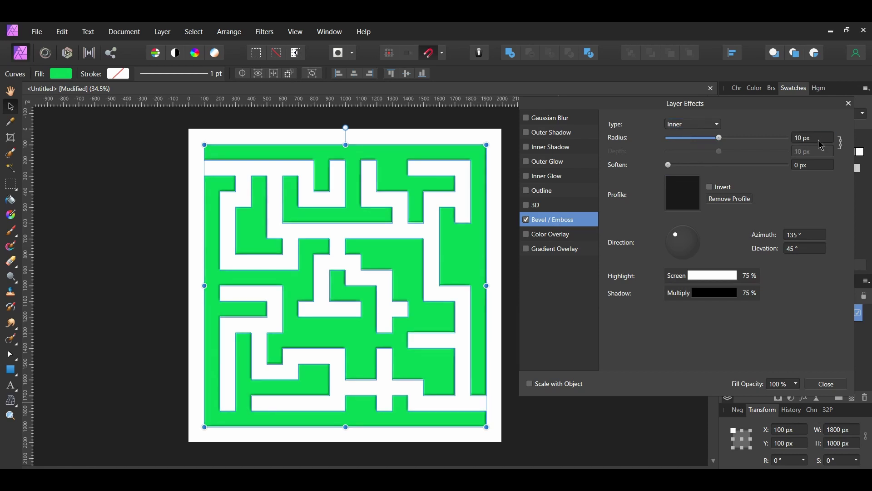
{"action": "left_click", "coordinate": [803, 235]}
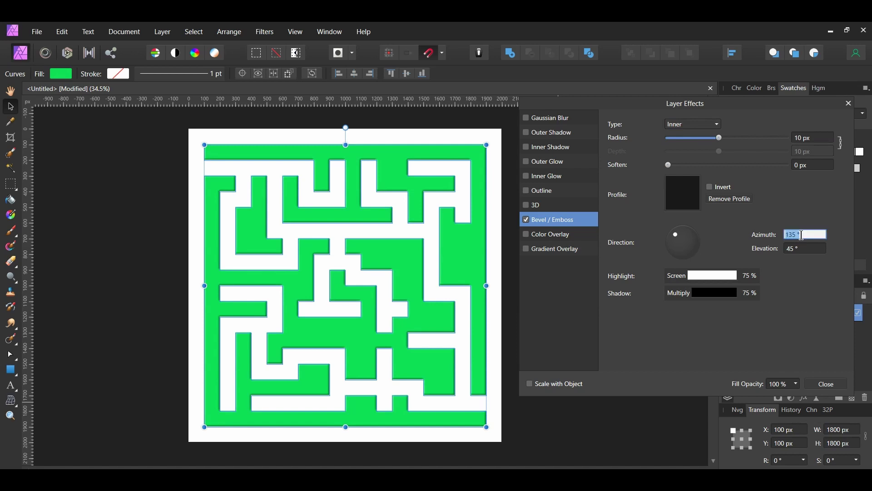
{"action": "type", "text": "-107"}
{"action": "key", "text": "Return"}
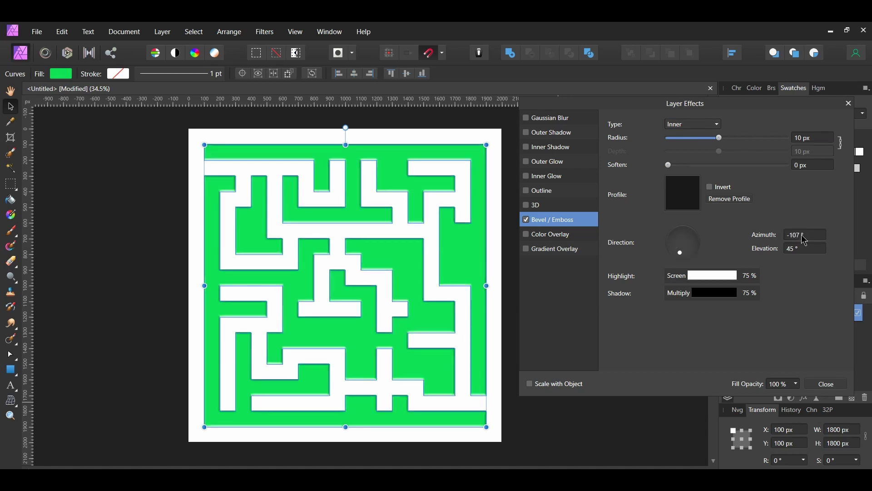
{"action": "left_click", "coordinate": [805, 249]}
{"action": "type", "text": "70"}
{"action": "key", "text": "Return"}
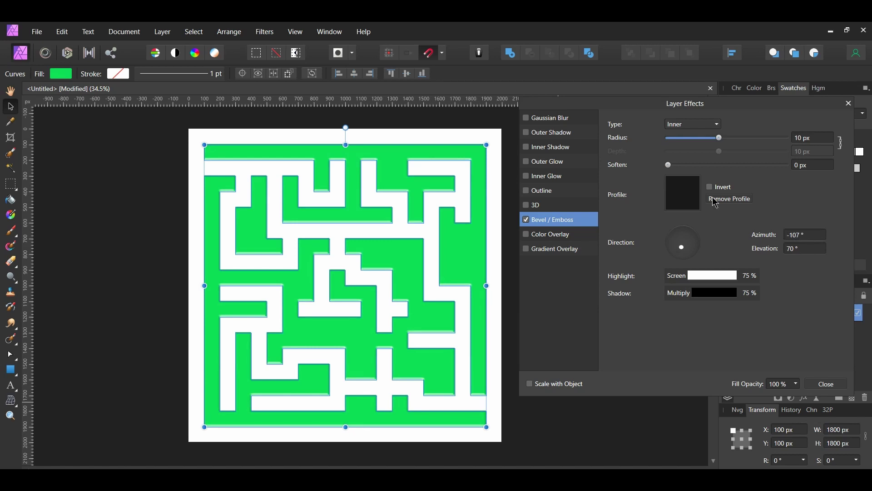
- Enable the 3D effect with unlinked depth: radius 15 px, depth 33 px, soften 3 px
{"action": "left_click", "coordinate": [526, 205]}
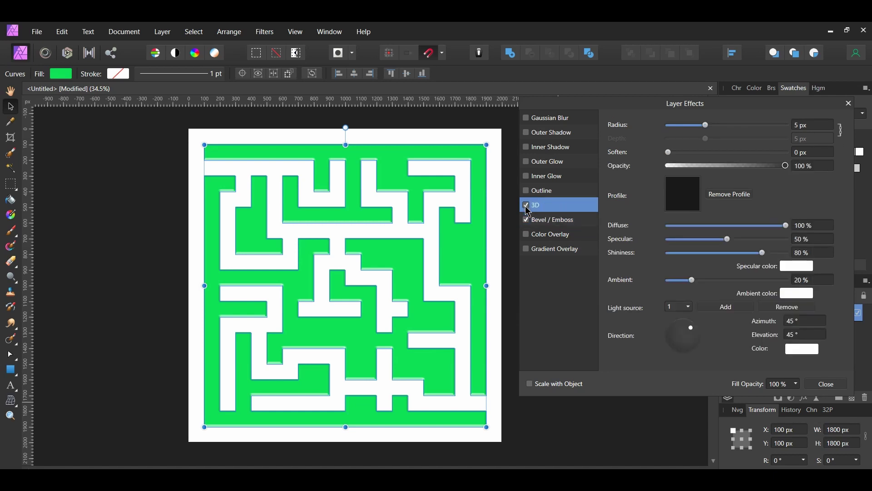
{"action": "left_click", "coordinate": [840, 133]}
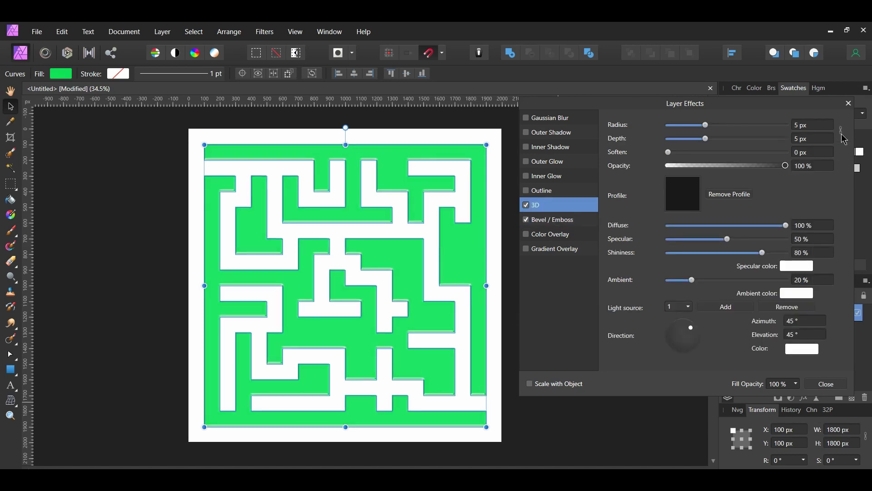
{"action": "left_click", "coordinate": [808, 125]}
{"action": "type", "text": "15"}
{"action": "key", "text": "Return"}
{"action": "left_click", "coordinate": [804, 138]}
{"action": "type", "text": "33"}
{"action": "key", "text": "Return"}
{"action": "left_click", "coordinate": [804, 153]}
{"action": "type", "text": "3"}
{"action": "key", "text": "Return"}
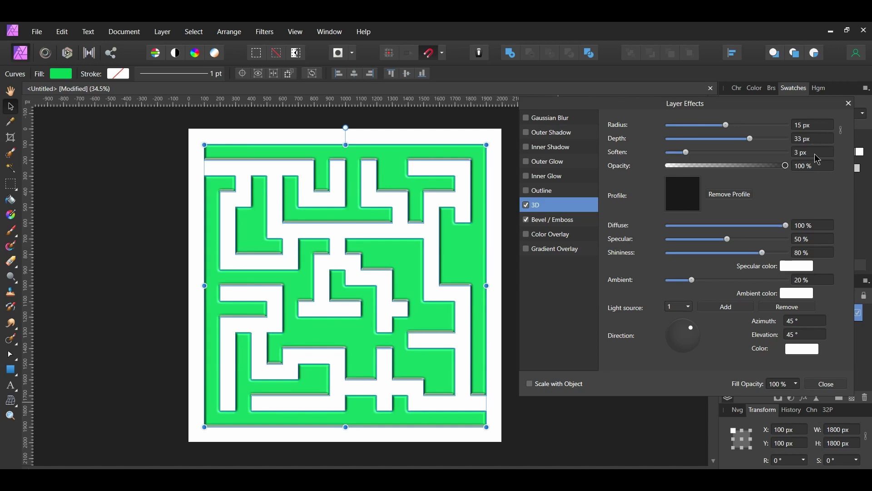
- Toggle the 3D effect off and on to compare, and keep Bevel/Emboss enabled
{"action": "left_click", "coordinate": [526, 205]}
{"action": "left_click", "coordinate": [527, 205]}
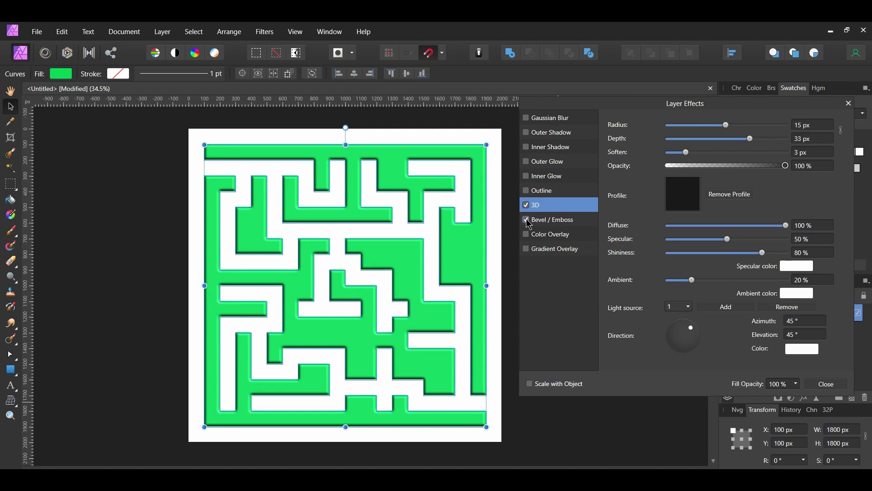
{"action": "left_click", "coordinate": [526, 220]}
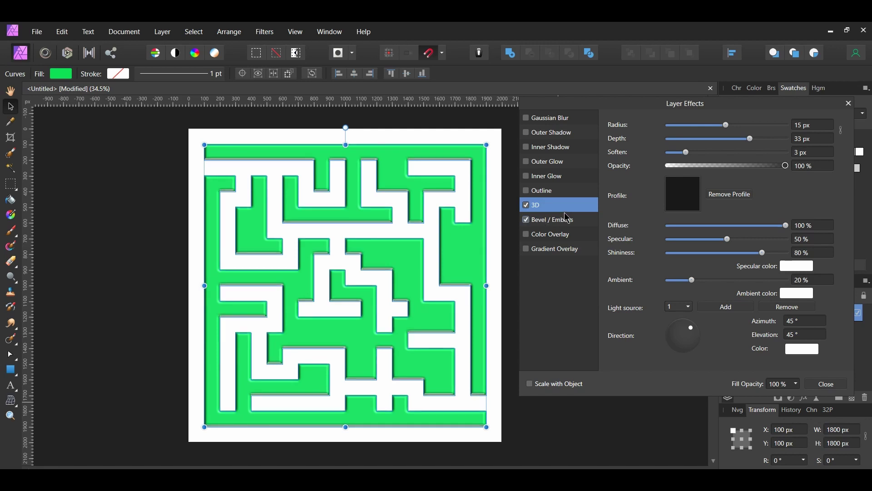
- Enable Outer Shadow with 6 px radius, 10 px offset and a 225° angle
{"action": "left_click", "coordinate": [540, 138]}
{"action": "left_click", "coordinate": [526, 132]}
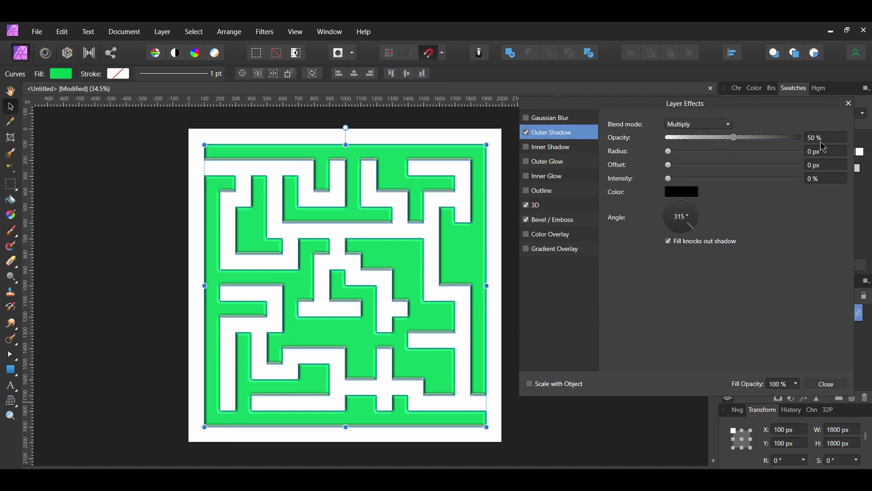
{"action": "left_click_drag", "start_coordinate": [823, 151], "coordinate": [823, 159]}
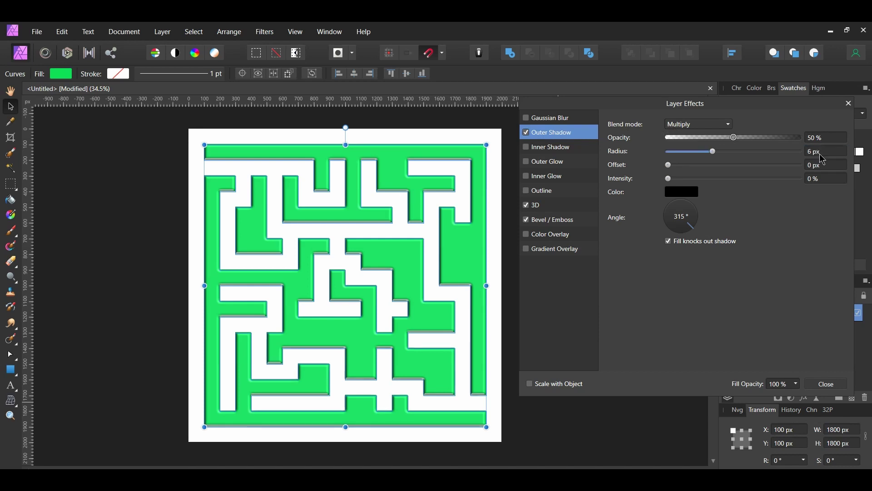
{"action": "left_click", "coordinate": [823, 165]}
{"action": "type", "text": "10"}
{"action": "key", "text": "Return"}
{"action": "double_click", "coordinate": [683, 216]}
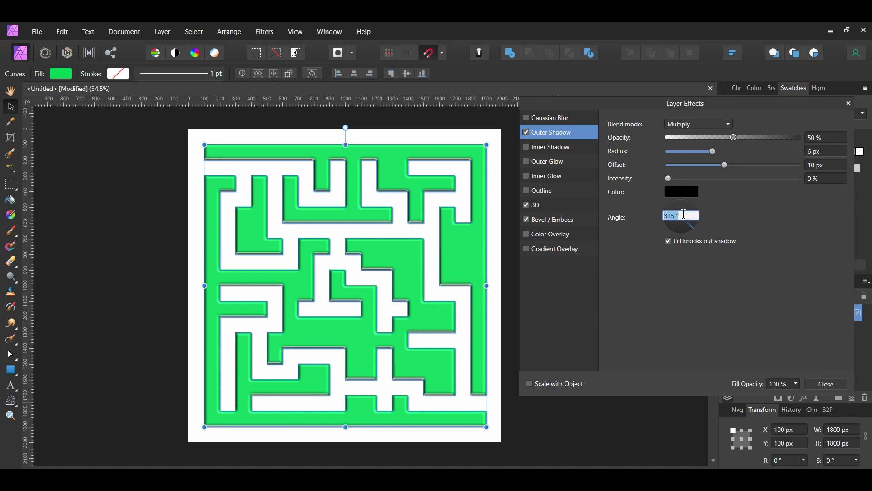
{"action": "type", "text": "225"}
{"action": "key", "text": "Return"}
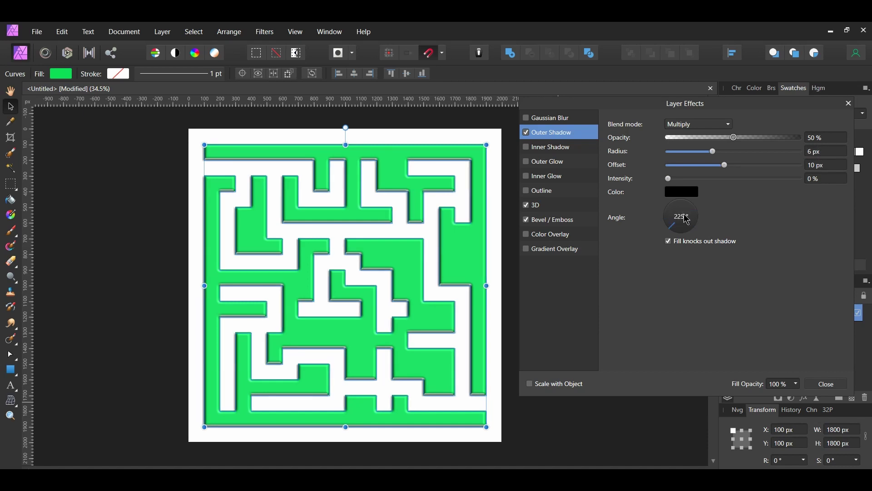
- Set the outer shadow colour to black after briefly trying magenta
{"action": "left_click", "coordinate": [682, 191]}
{"action": "mouse_move", "coordinate": [664, 235]}
{"action": "left_mouse_down"}
{"action": "mouse_move", "coordinate": [700, 235]}
{"action": "mouse_move", "coordinate": [716, 281]}
{"action": "left_mouse_up"}
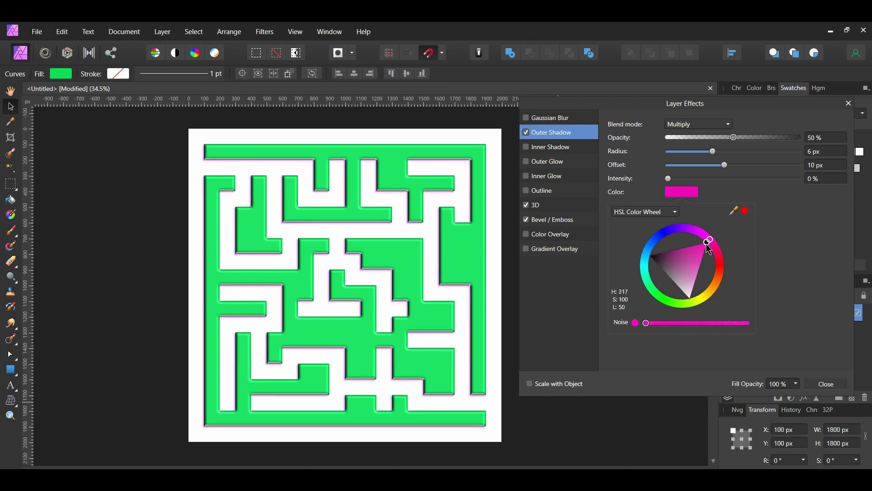
{"action": "left_click", "coordinate": [682, 235]}
{"action": "left_click", "coordinate": [788, 236]}
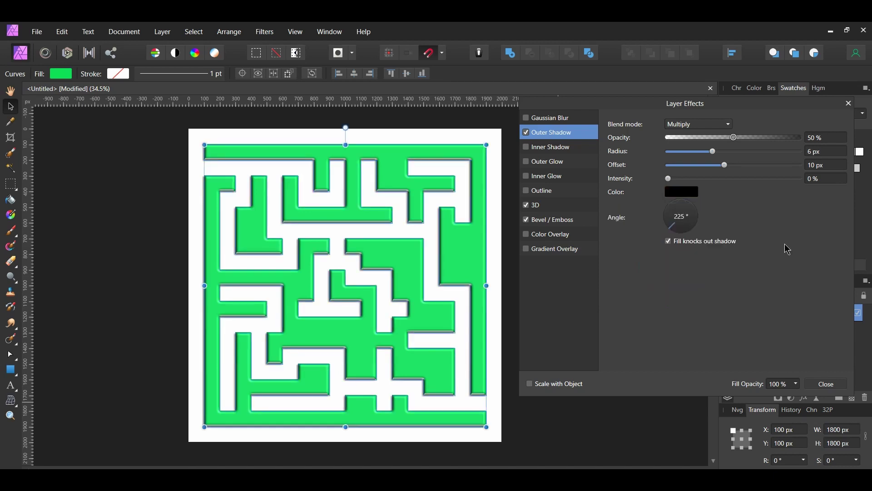
- Enable a Multiply-blended Outline with a 5 px radius on the maze
{"action": "left_click", "coordinate": [527, 191]}
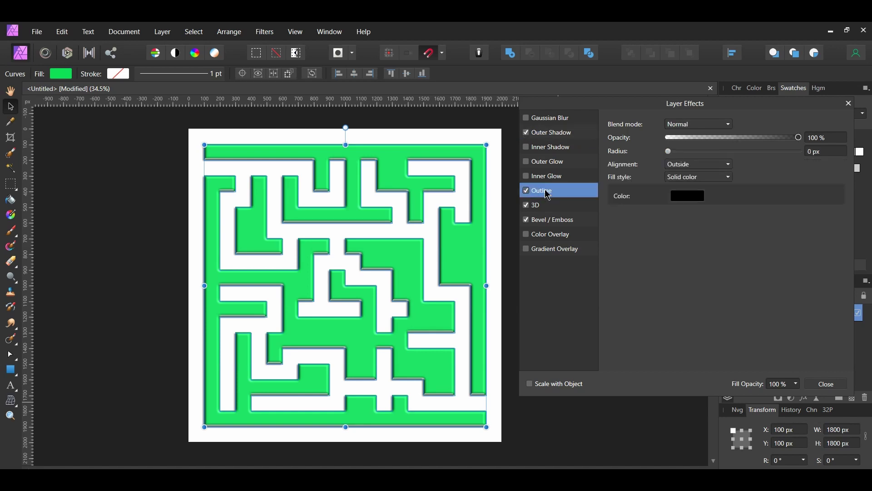
{"action": "left_click", "coordinate": [697, 124]}
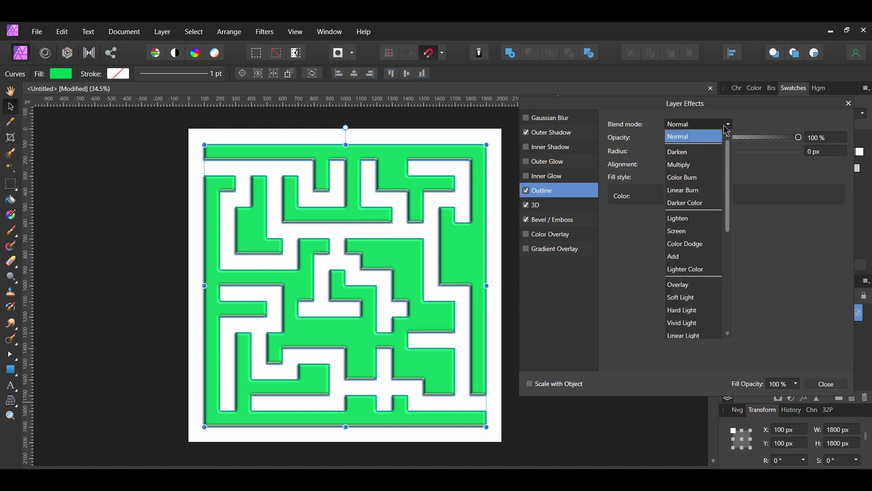
{"action": "left_click", "coordinate": [706, 165]}
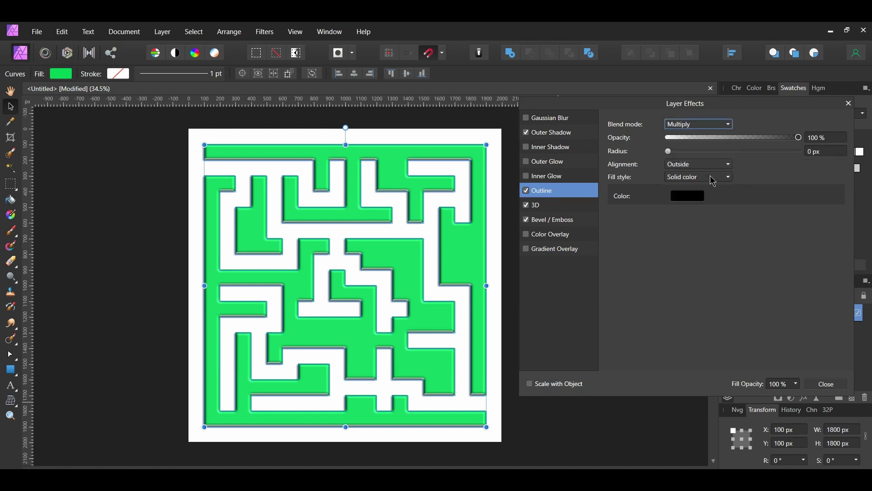
{"action": "left_click", "coordinate": [815, 151]}
{"action": "type", "text": "5"}
{"action": "key", "text": "Return"}
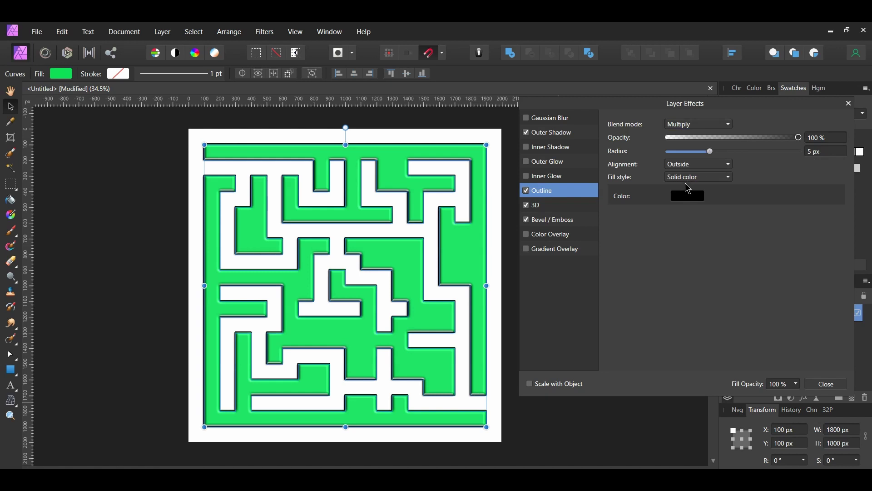
- Make the outline black, then toggle it off and on to compare
{"action": "left_click", "coordinate": [685, 195]}
{"action": "left_click", "coordinate": [670, 237]}
{"action": "mouse_move", "coordinate": [670, 237]}
{"action": "left_mouse_down"}
{"action": "mouse_move", "coordinate": [714, 244]}
{"action": "mouse_move", "coordinate": [720, 289]}
{"action": "left_mouse_up"}
{"action": "left_click", "coordinate": [688, 236]}
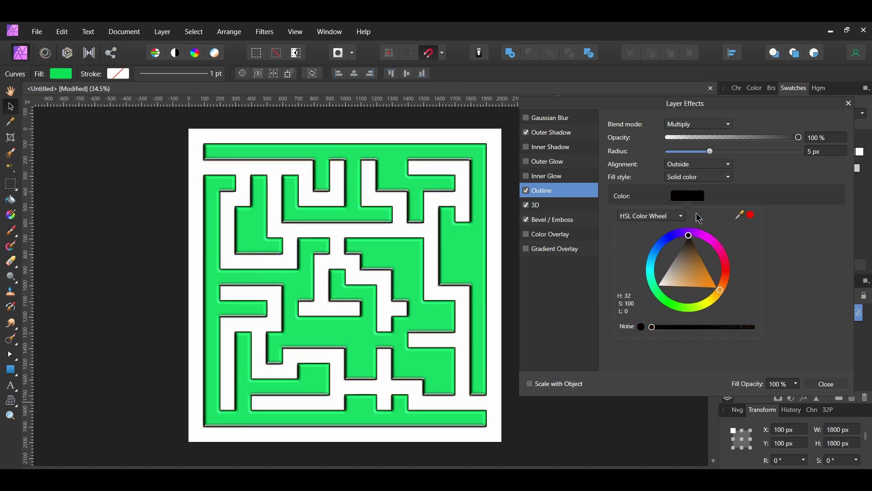
{"action": "left_click", "coordinate": [698, 208]}
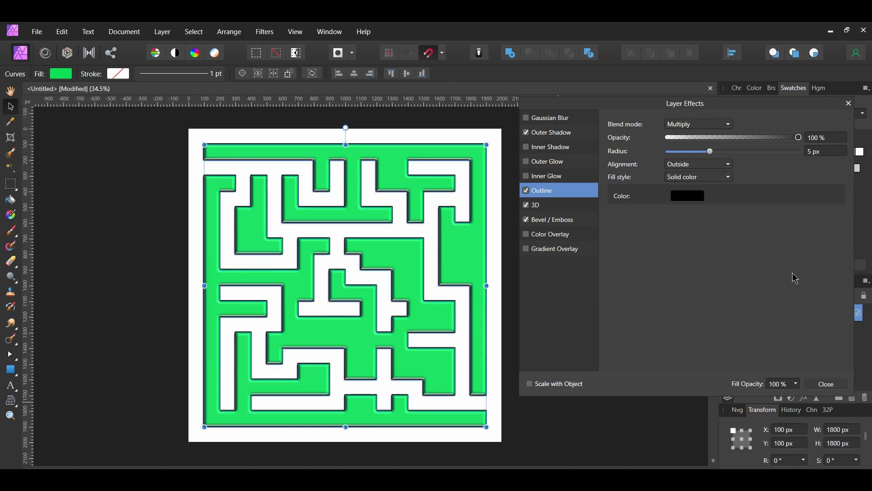
{"action": "left_click", "coordinate": [526, 190]}
{"action": "left_click", "coordinate": [525, 191]}
- Turn on Scale with Object, test it with an undone resize, and close the effects settings
{"action": "left_click", "coordinate": [529, 383]}
{"action": "left_click_drag", "start_coordinate": [487, 427], "coordinate": [461, 376]}
{"action": "key", "text": "ctrl+z"}
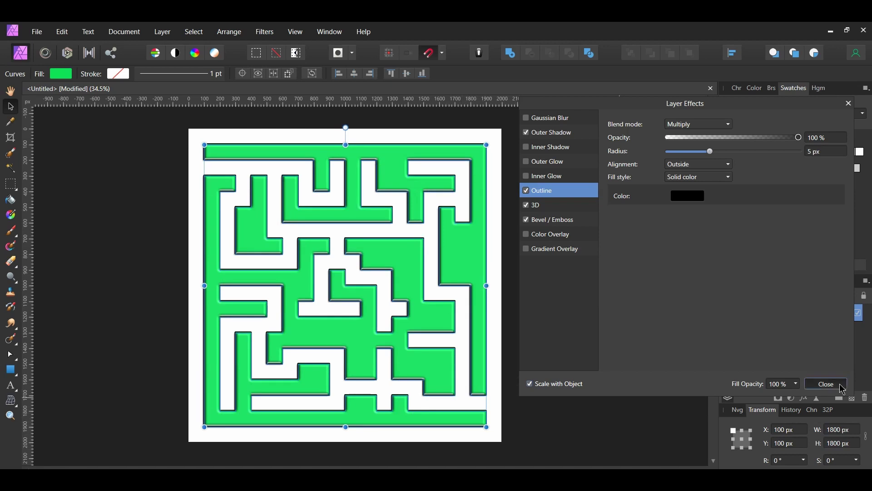
{"action": "left_click", "coordinate": [825, 383]}
{"action": "left_click", "coordinate": [627, 367]}
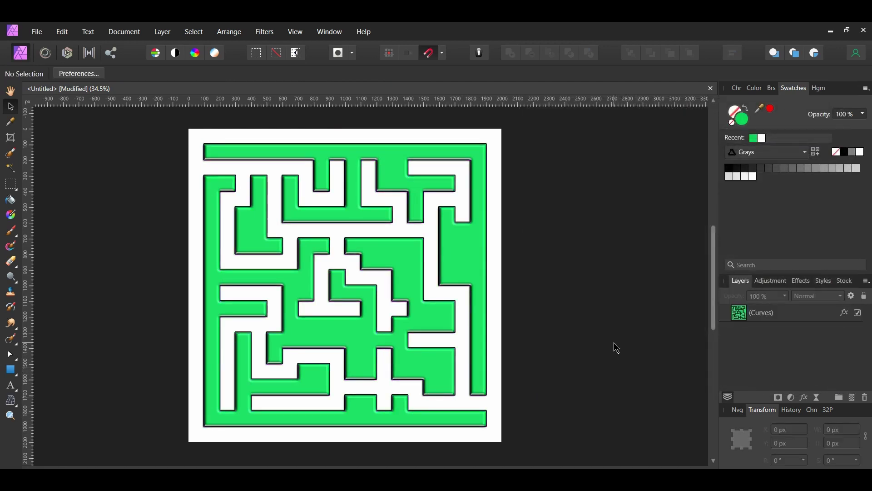
- Draw a page-filling 2000×2000 px rectangle and move its layer below the maze
{"action": "left_click", "coordinate": [11, 369]}
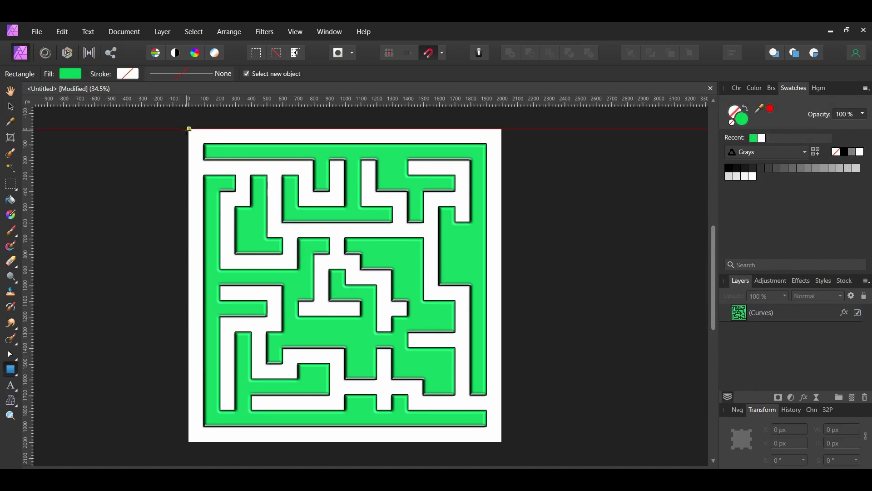
{"action": "left_click_drag", "start_coordinate": [189, 129], "coordinate": [502, 442]}
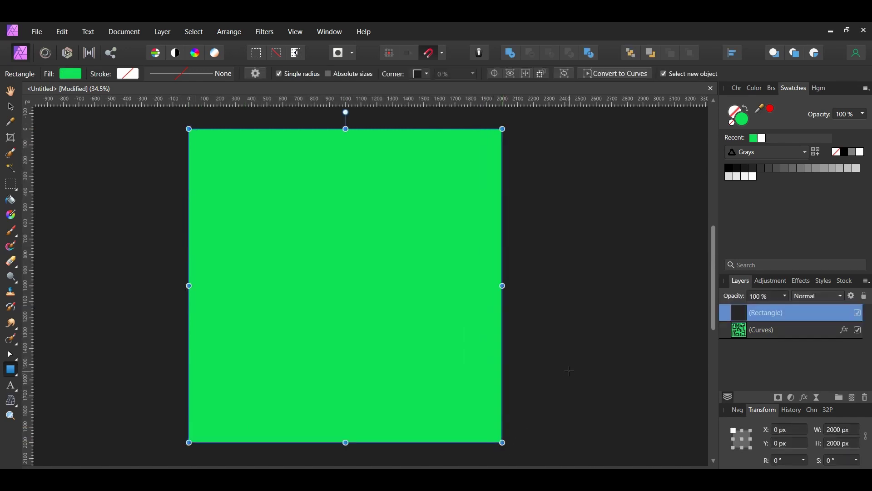
{"action": "left_click_drag", "start_coordinate": [735, 312], "coordinate": [729, 343]}
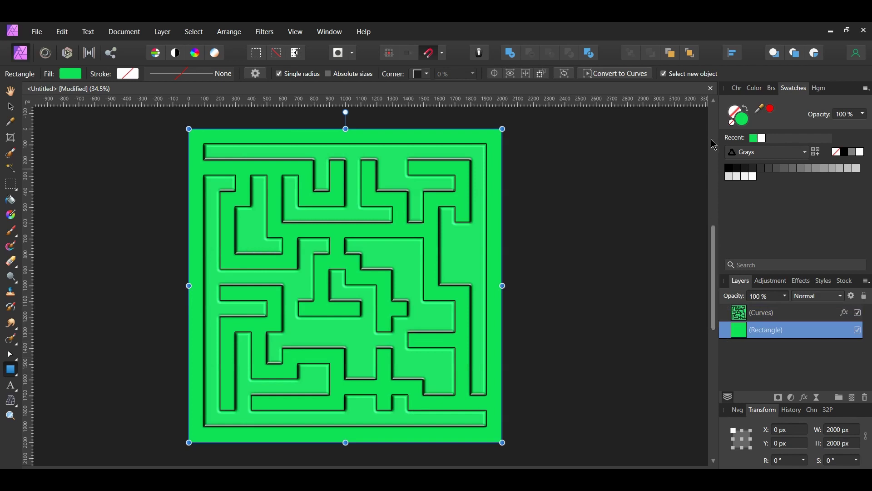
- Fill the background rectangle with hex colour 9A2FFA and deselect it
{"action": "double_click", "coordinate": [741, 118]}
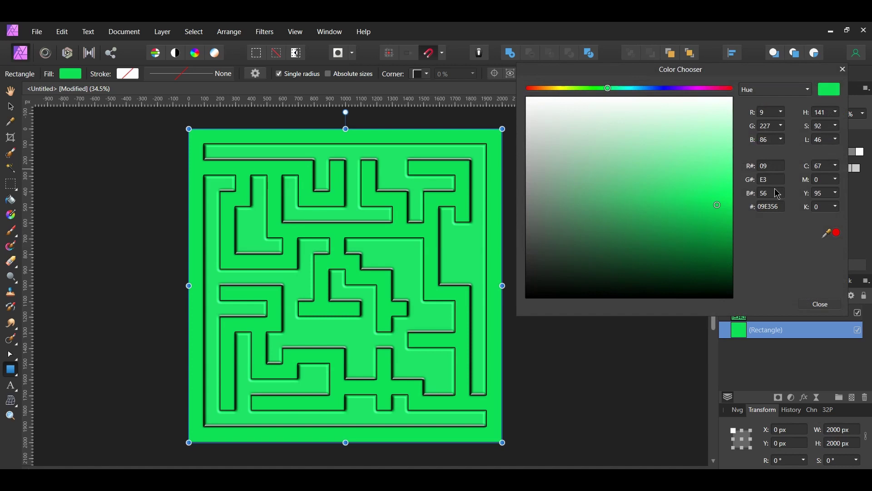
{"action": "double_click", "coordinate": [770, 206]}
{"action": "type", "text": "9a2ffa"}
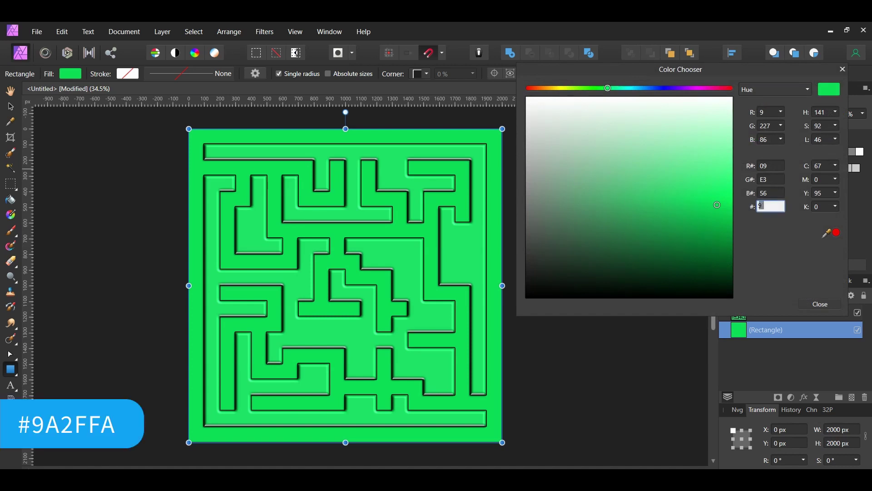
{"action": "key", "text": "Return"}
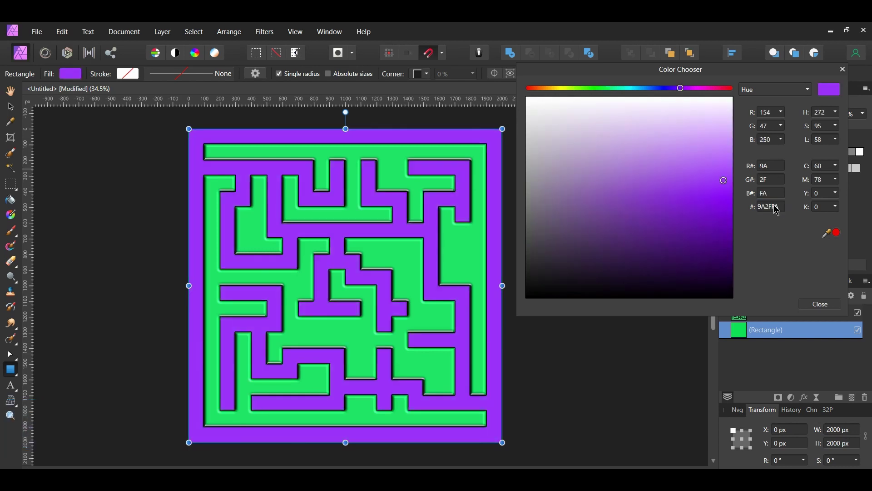
{"action": "left_click", "coordinate": [821, 304]}
{"action": "left_click", "coordinate": [642, 308]}
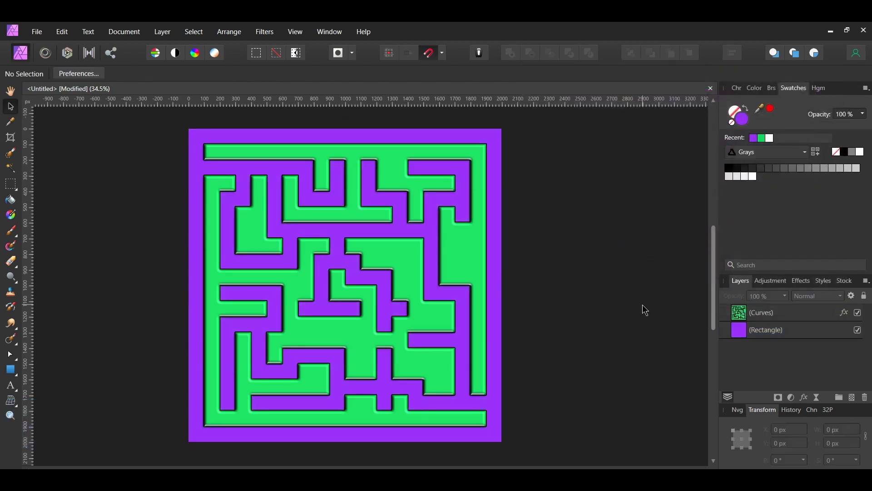